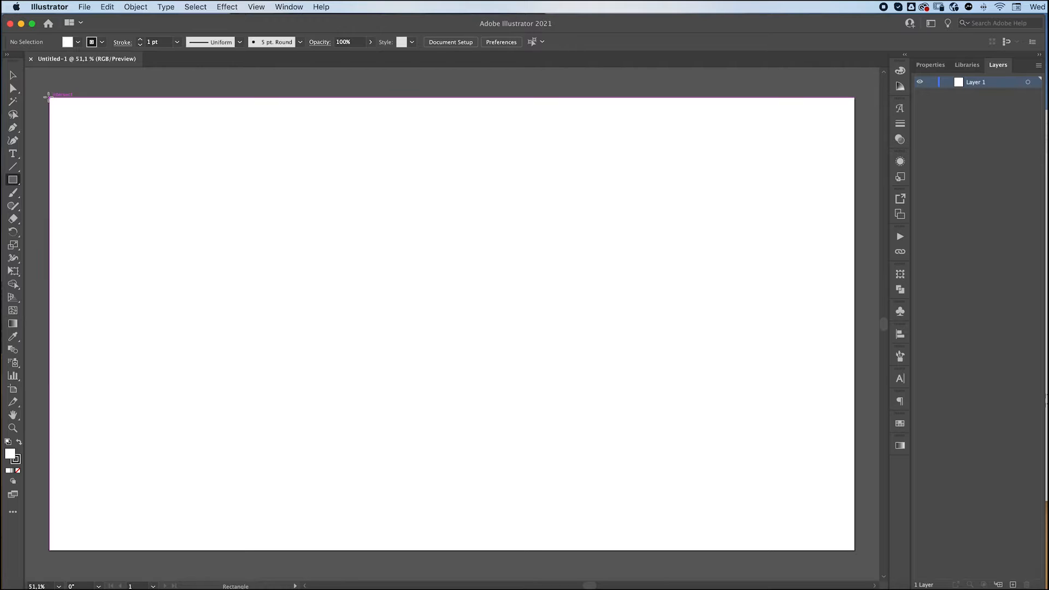
Cover the whole artboard with a 1920 × 1080 px rectangle filled with light pink ffc2c2
left_click_drag(48, 97, 856, 551)
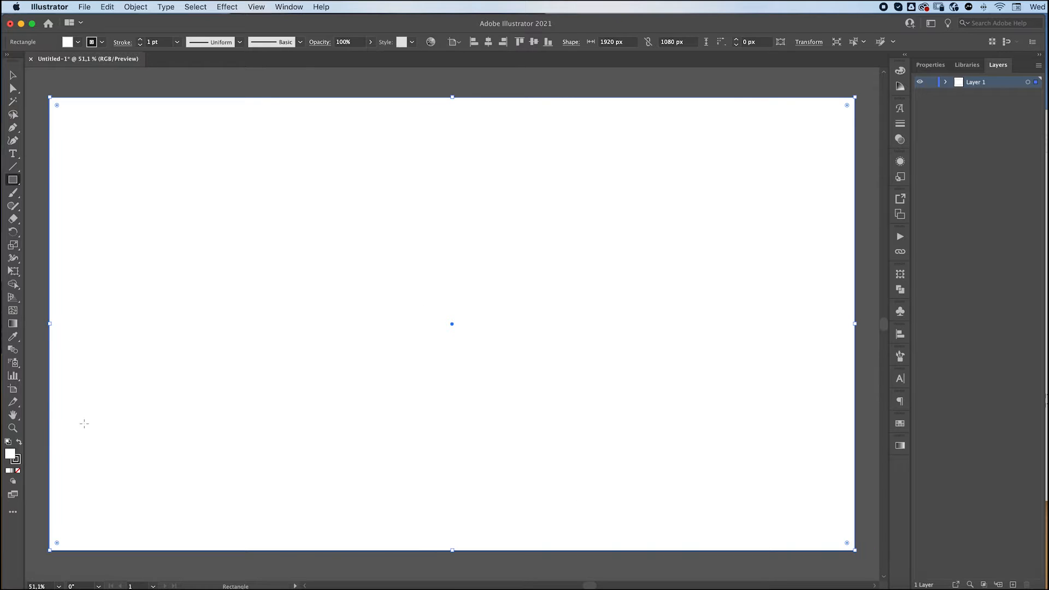
double_click(10, 454)
left_click_drag(494, 338, 449, 292)
left_click(677, 298)
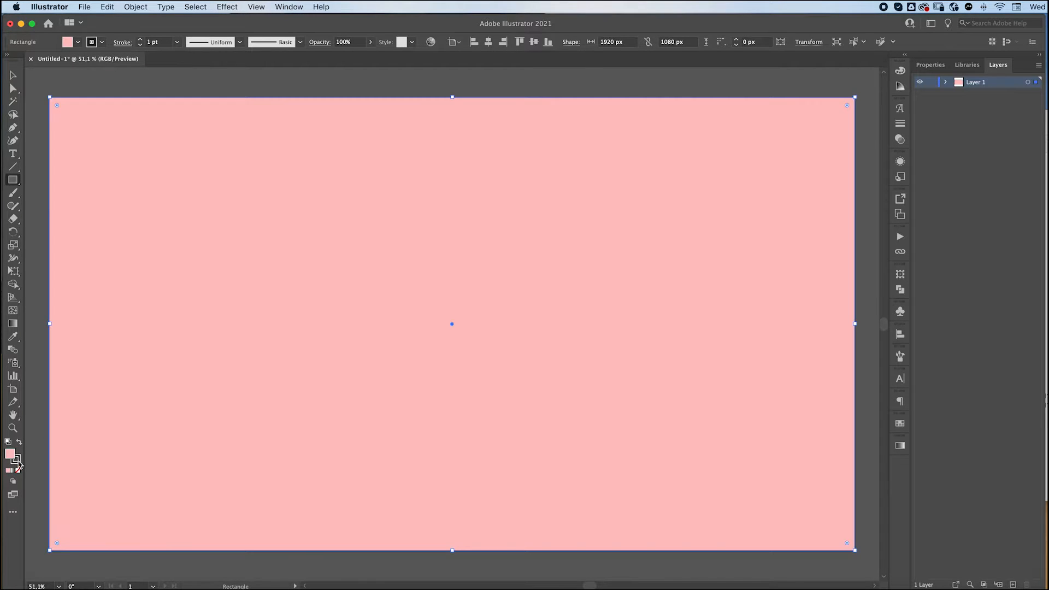
Remove the stroke from the pink background rectangle and deselect it
left_click(18, 461)
left_click(18, 471)
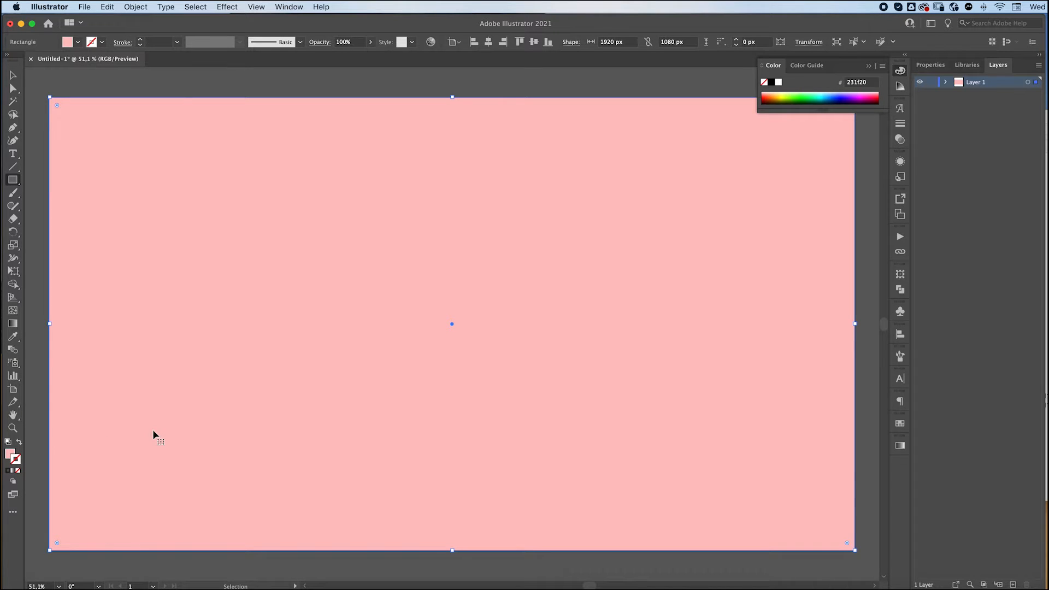
key("super+shift+a")
key("v")
left_click_drag(335, 239, 369, 266)
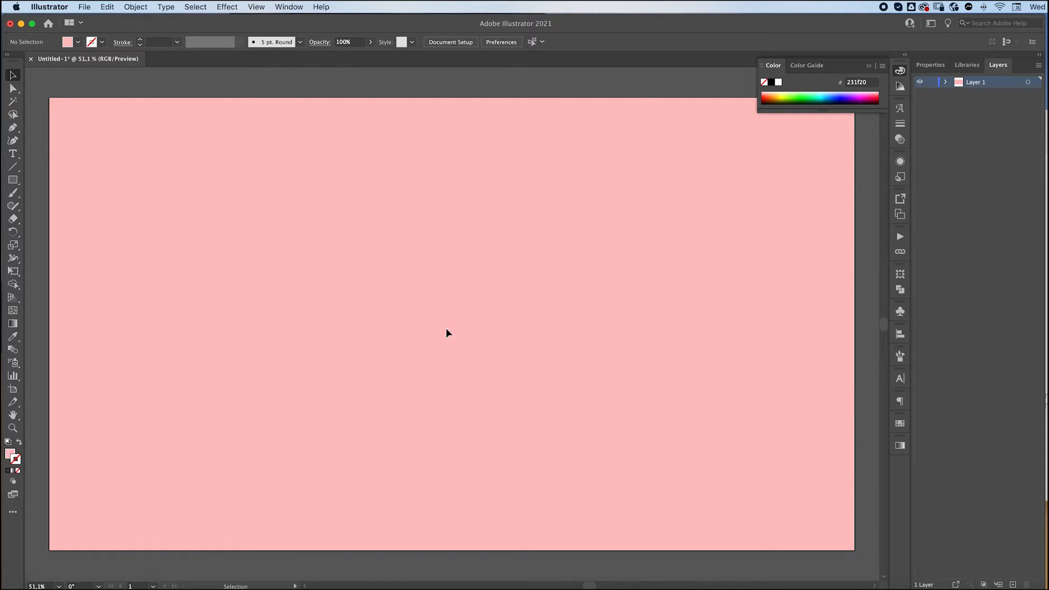
Draw a narrow vertical rectangle about 38 × 906 px down to the artboard's lower edge, filled with black 000000
key("z")
left_click_drag(479, 307, 441, 314)
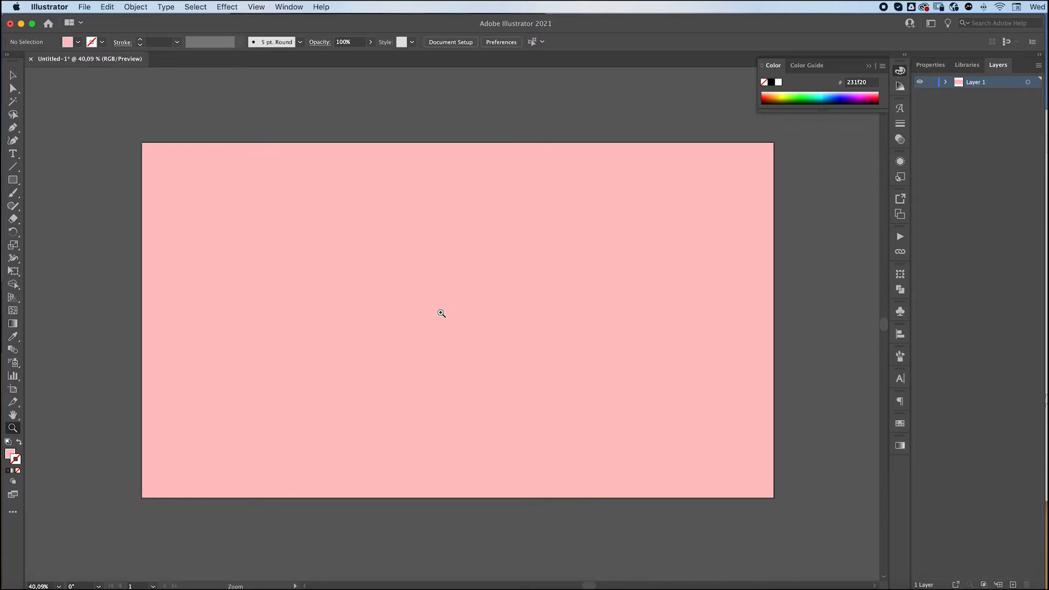
left_click(13, 180)
left_click_drag(203, 199, 216, 499)
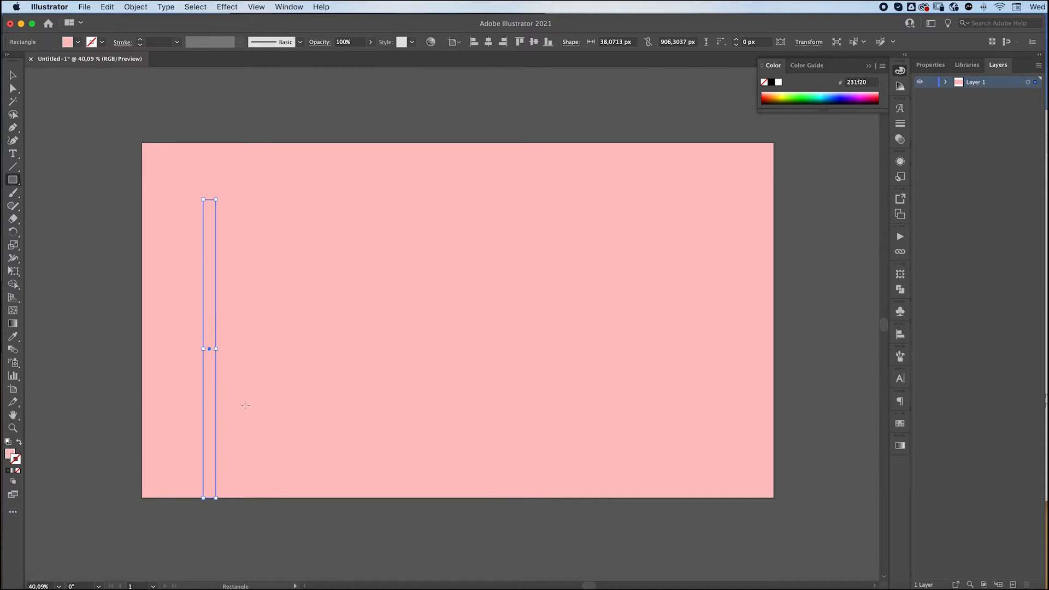
key("v")
double_click(10, 454)
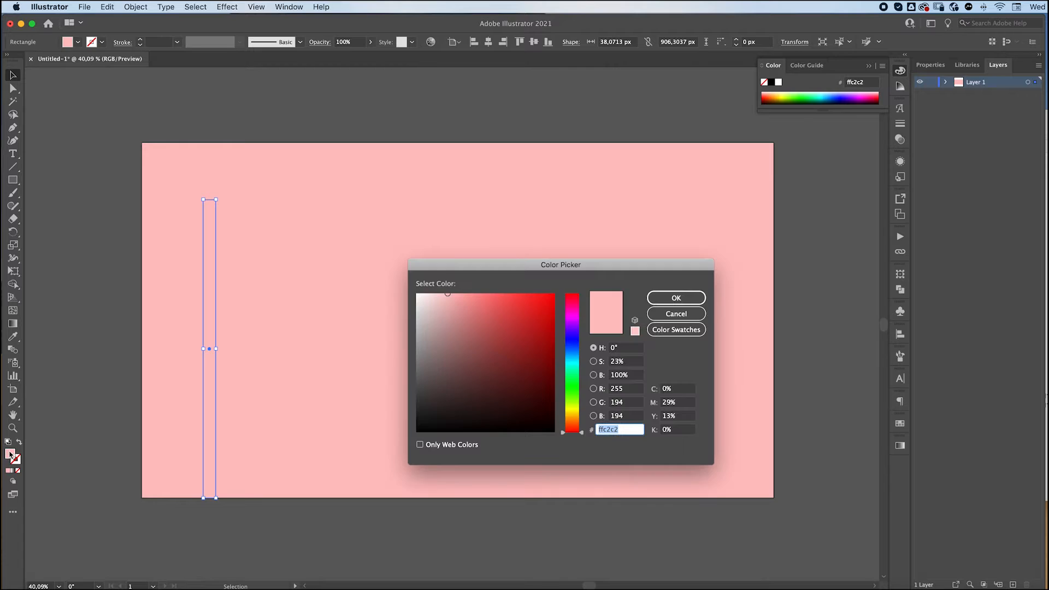
type("000000")
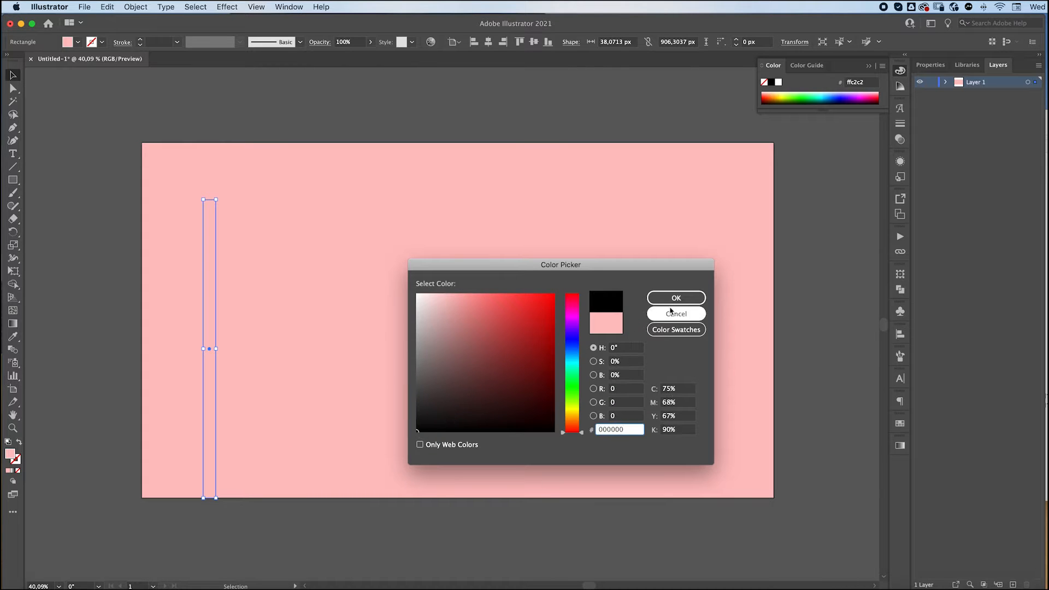
left_click(675, 300)
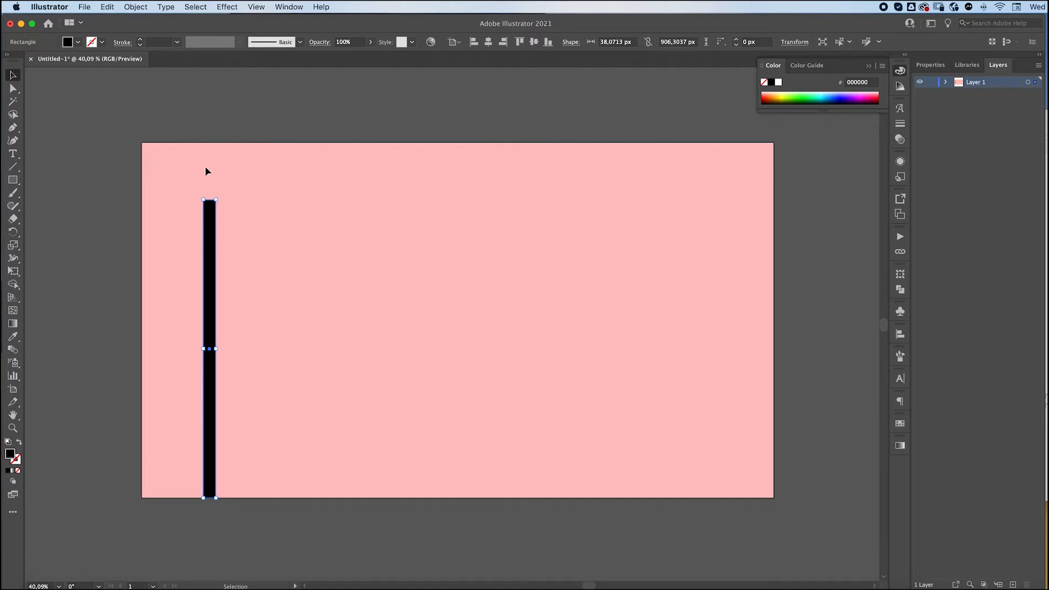
Draw a closed triangular arrowhead about 179 px wide over the upper end of the black bar with the Pen tool
key("p")
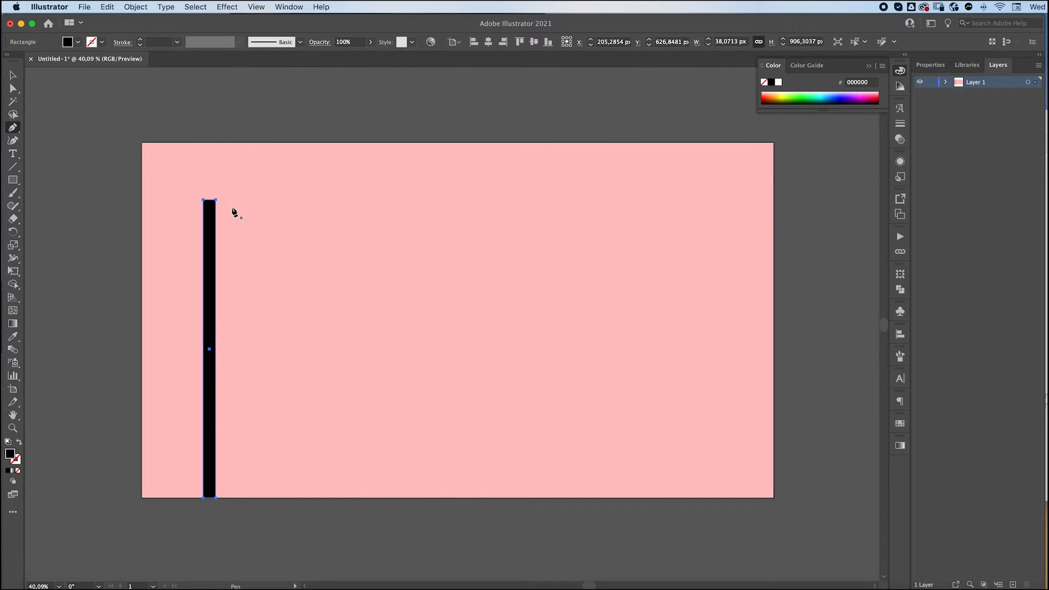
left_click(238, 207)
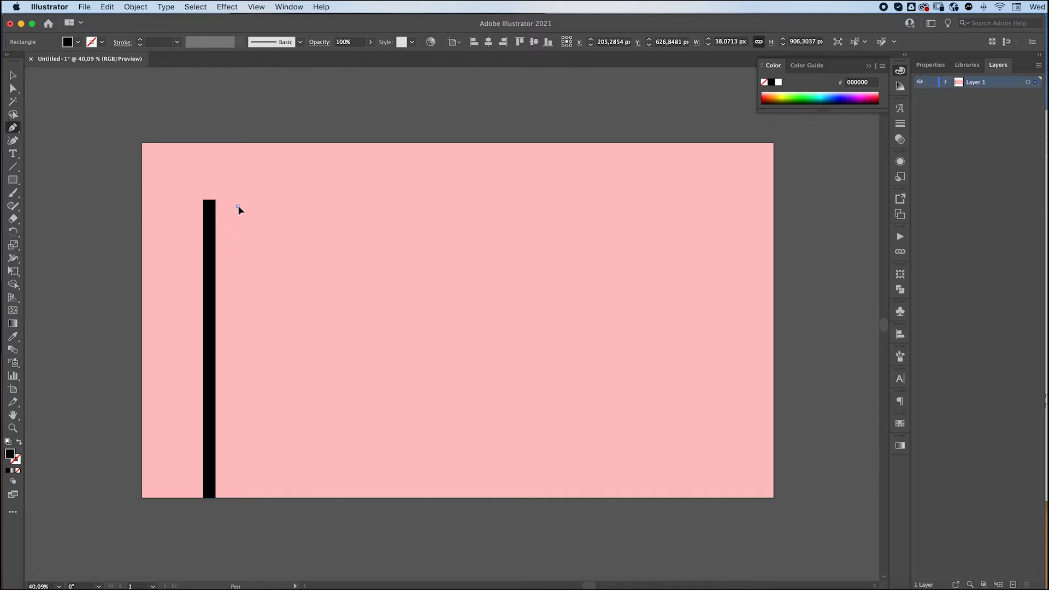
left_click(179, 206)
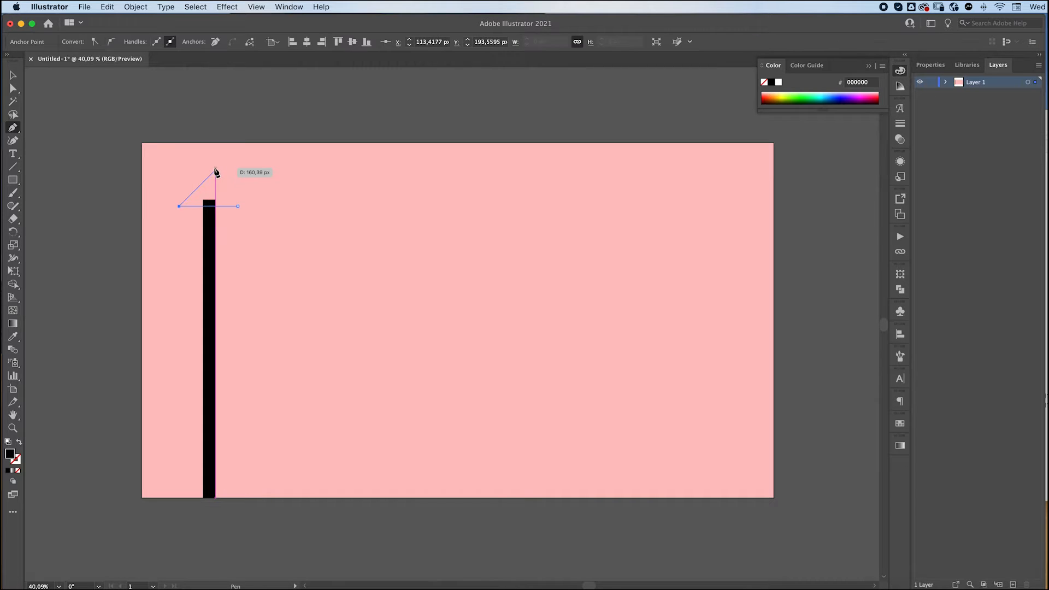
left_click(210, 159)
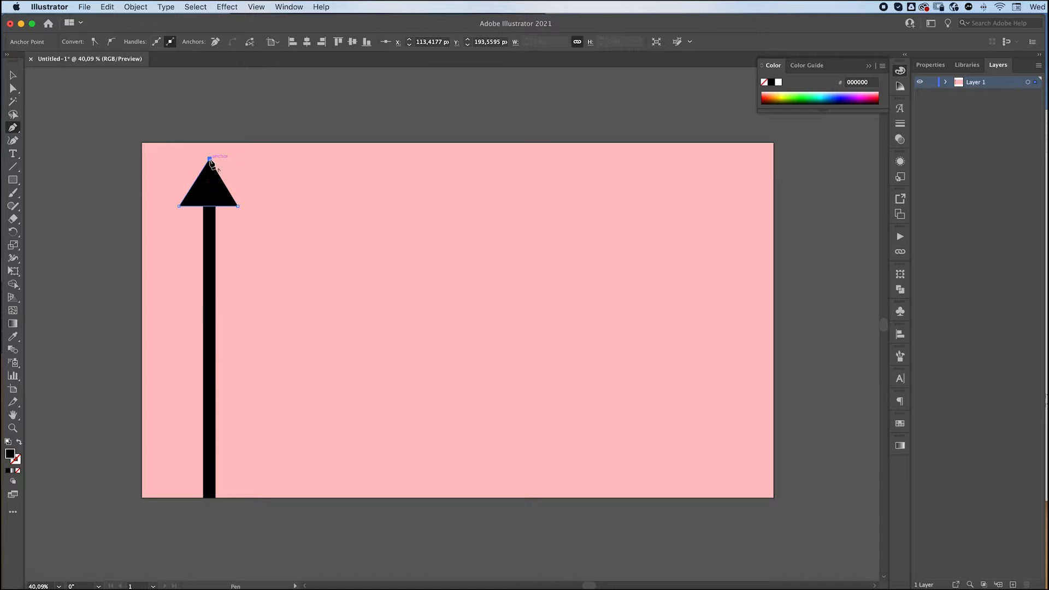
left_click(238, 206)
Unite the arrowhead and the black bar into a single arrow shape with Pathfinder
key("v")
left_click_drag(160, 171, 242, 274)
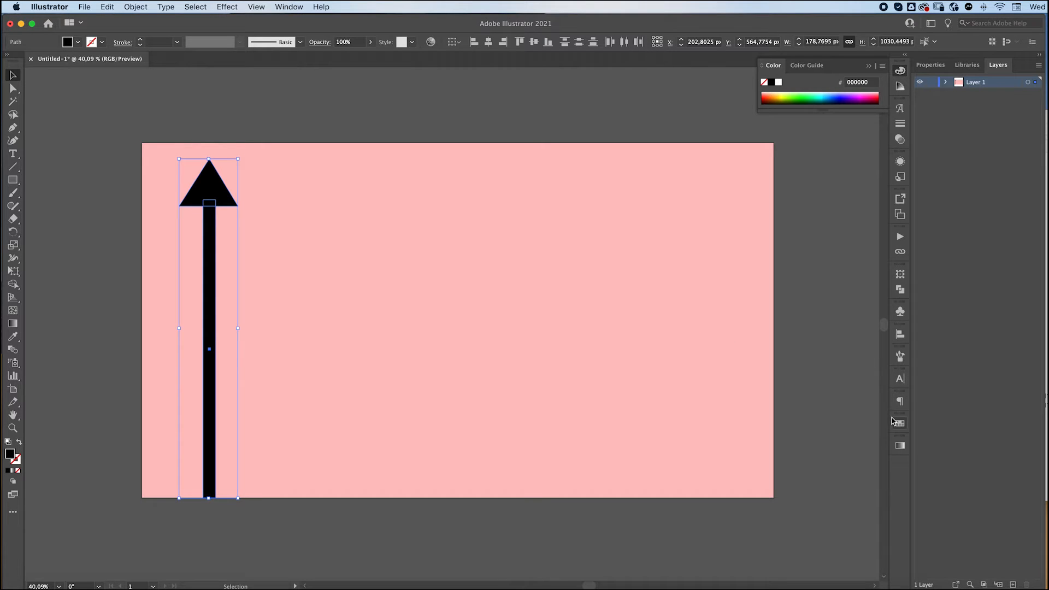
left_click(900, 290)
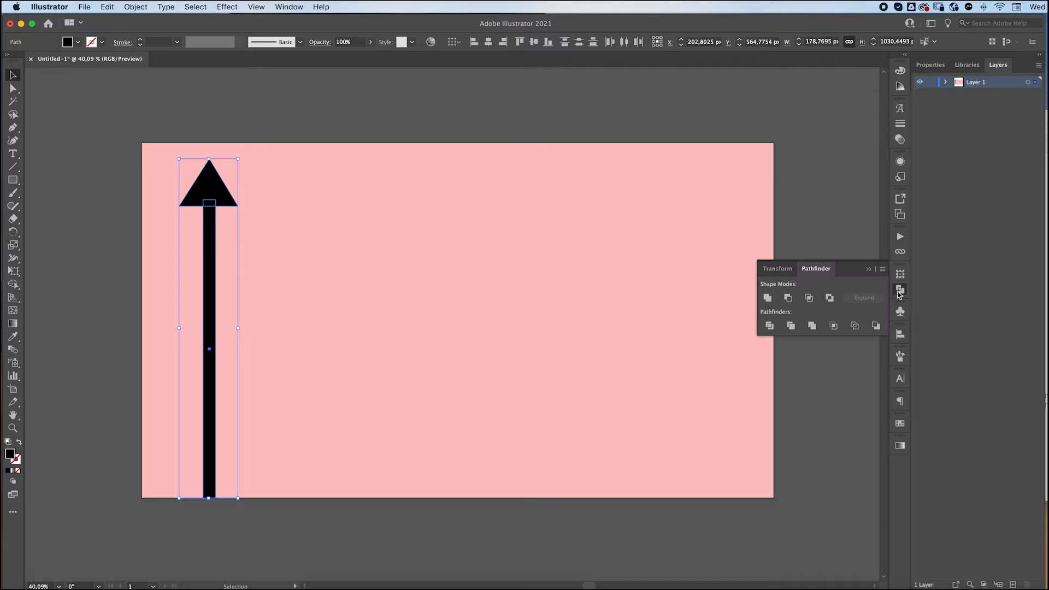
left_click(282, 7)
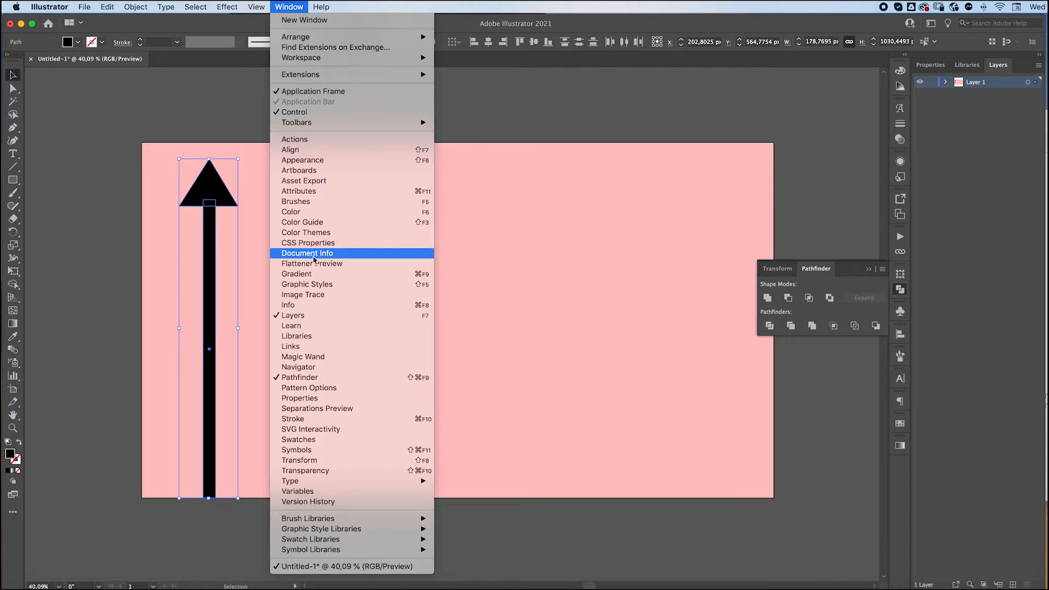
left_click(848, 270)
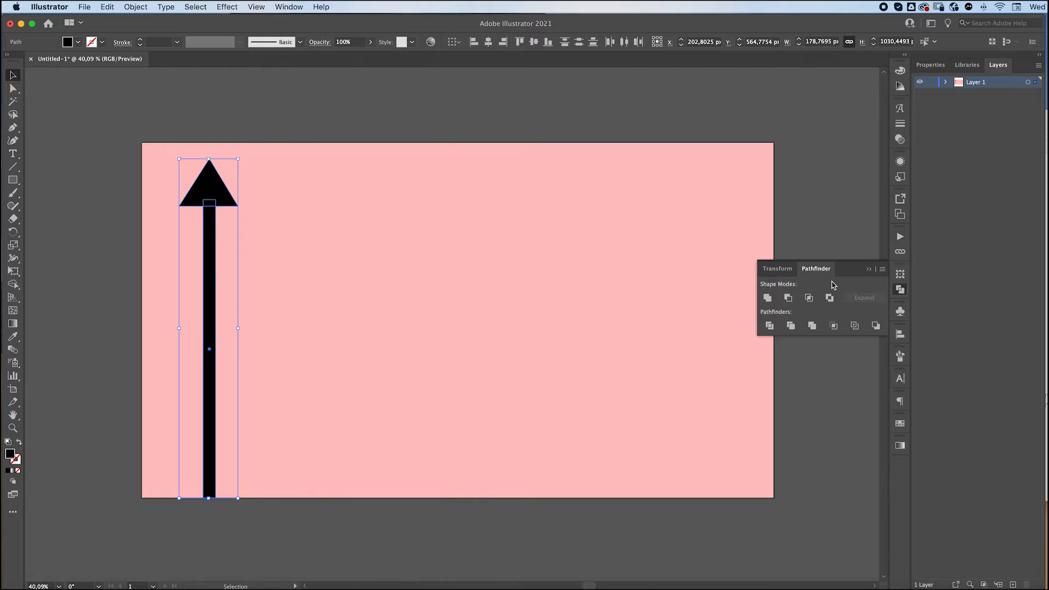
left_click(767, 298)
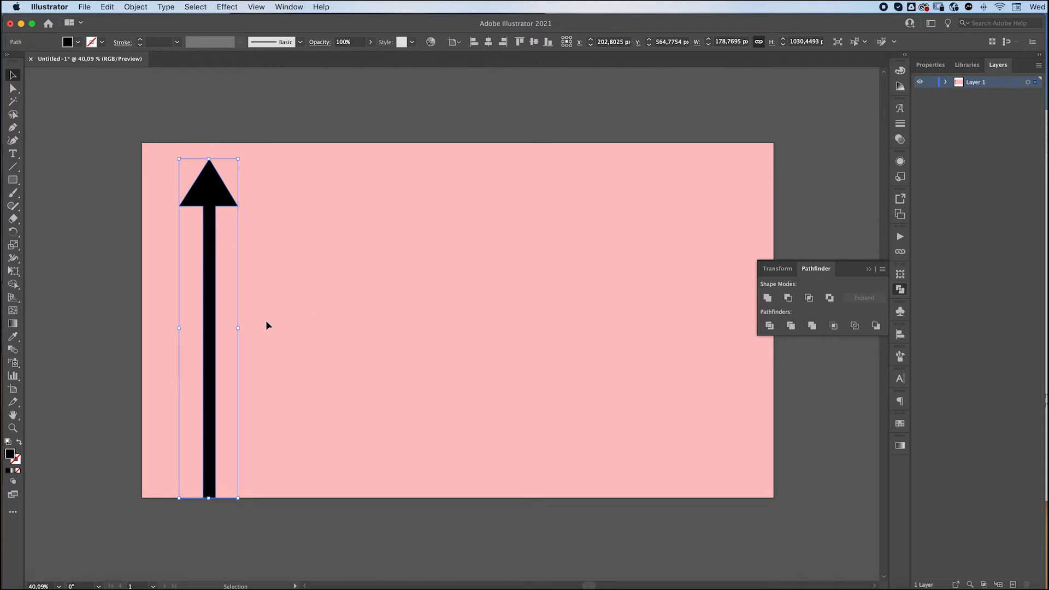
Copy the arrow into a row of five arrows of varying size along the artboard's lower edge and group them
left_click_drag(211, 198, 336, 193)
left_click(437, 313)
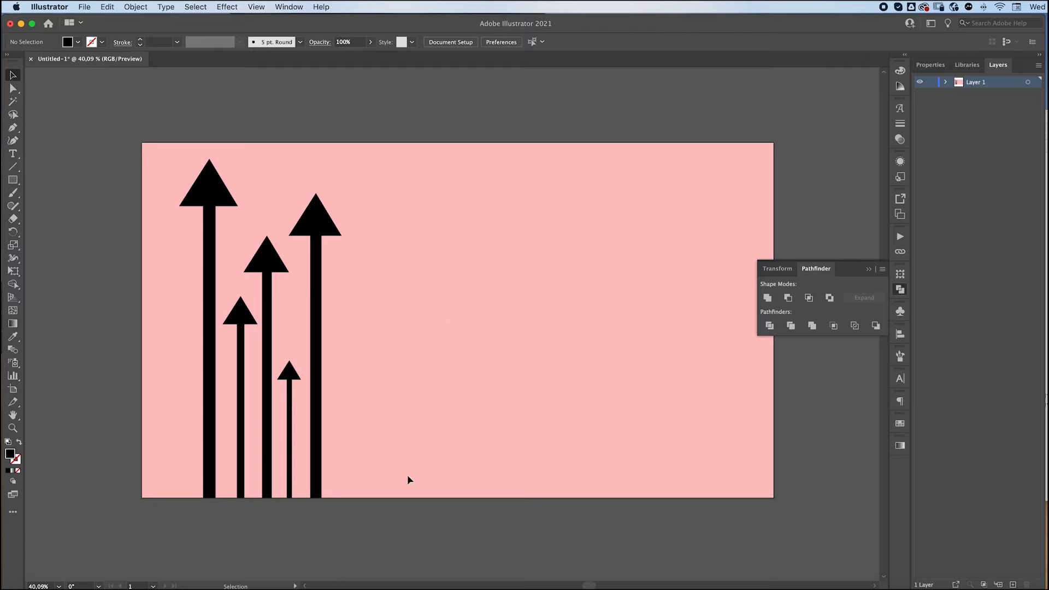
left_click_drag(156, 157, 415, 518)
key("super+g")
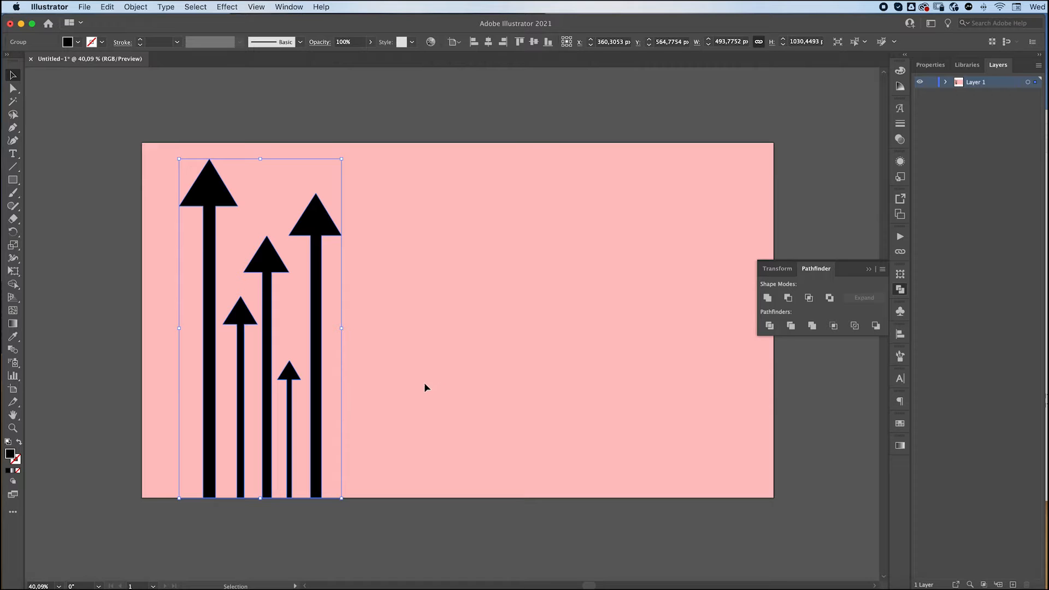
Save the arrow group as a dynamic symbol named Arrows with export type Graphic
left_click(900, 313)
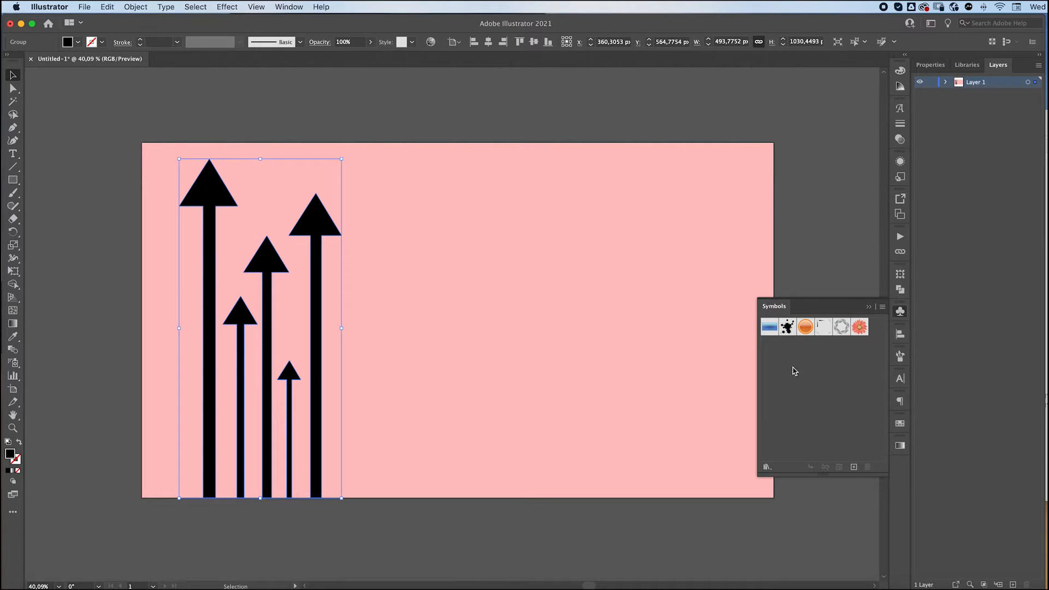
left_click(282, 6)
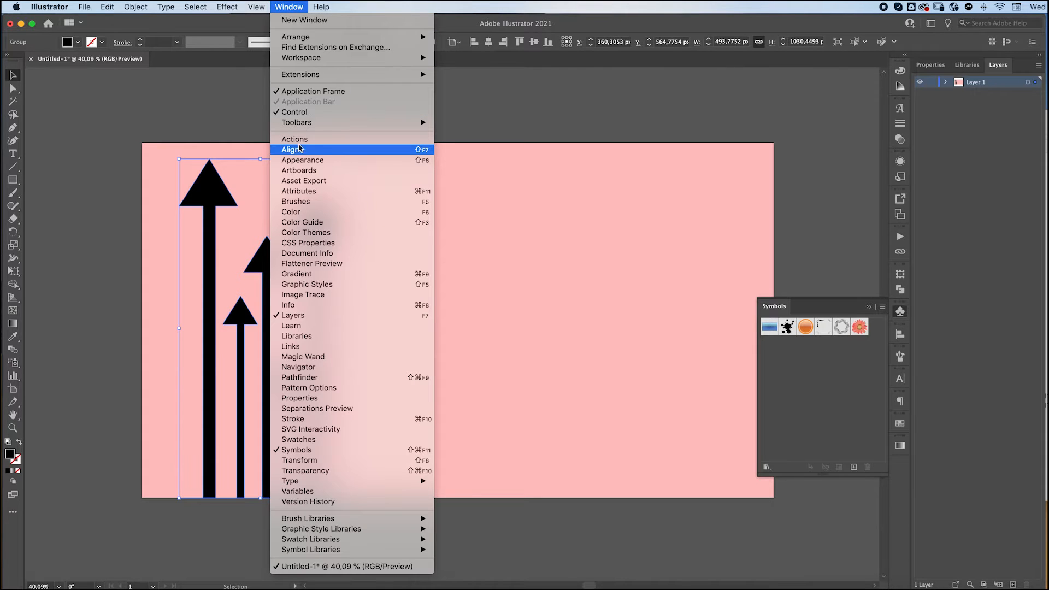
key("Escape")
left_click_drag(266, 410, 780, 370)
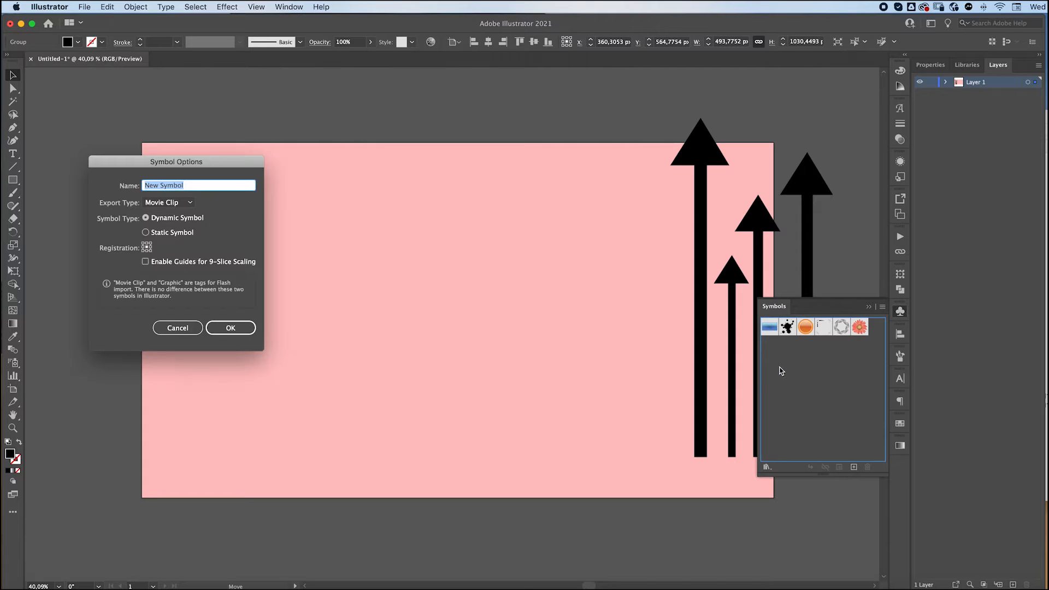
left_click_drag(172, 163, 347, 185)
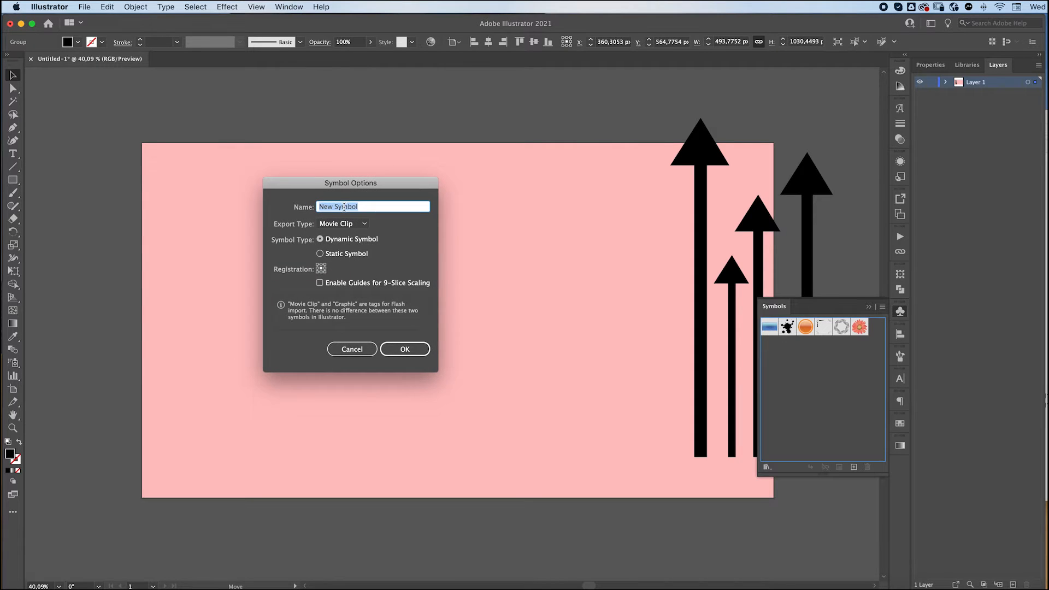
type("Arrows")
left_click(325, 232)
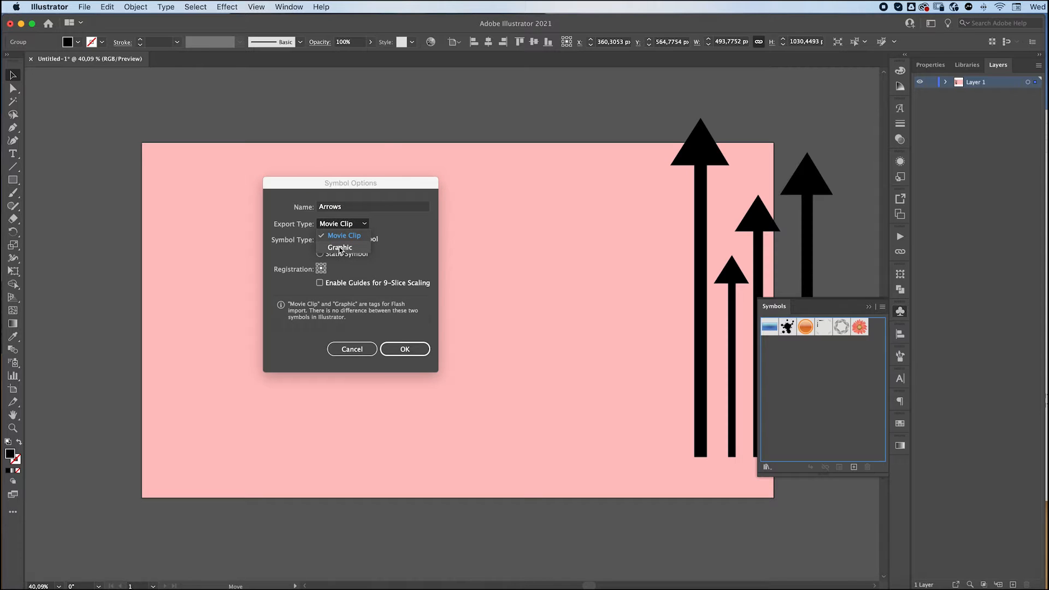
left_click(334, 250)
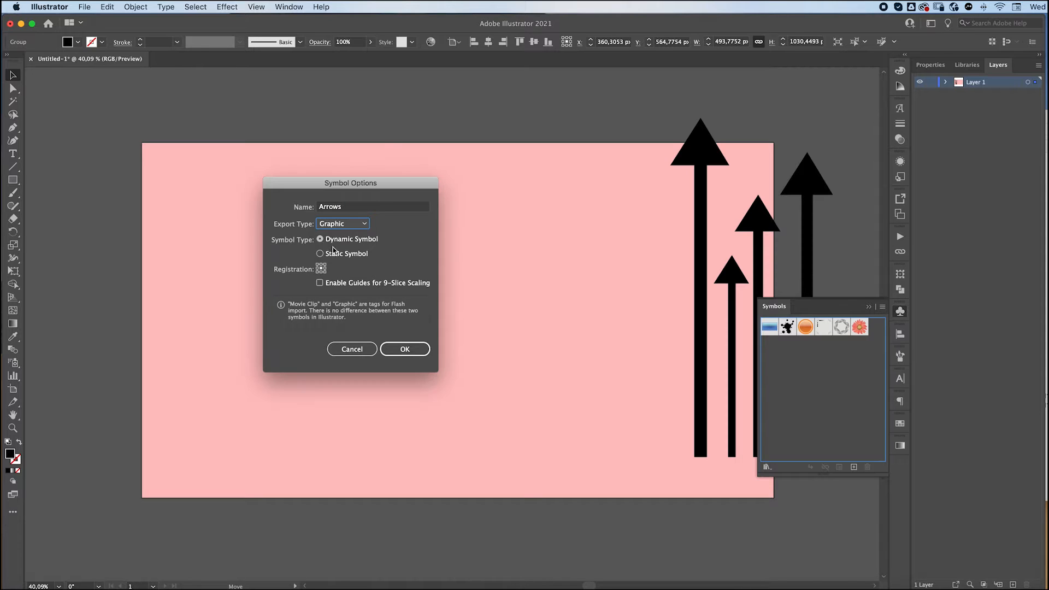
left_click(409, 350)
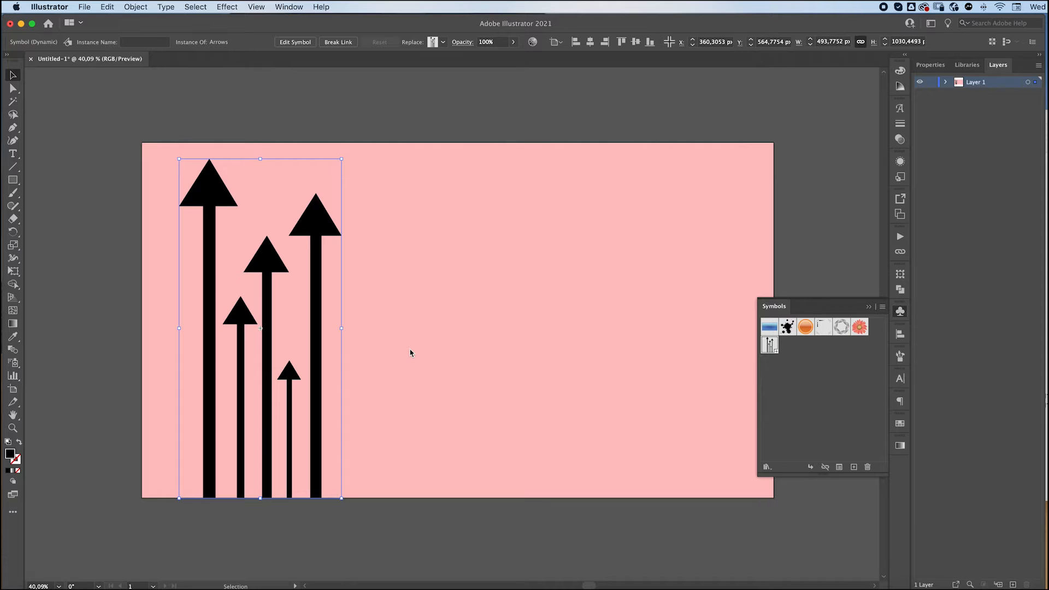
Delete the Arrows symbol instance from the artboard
left_click(457, 341)
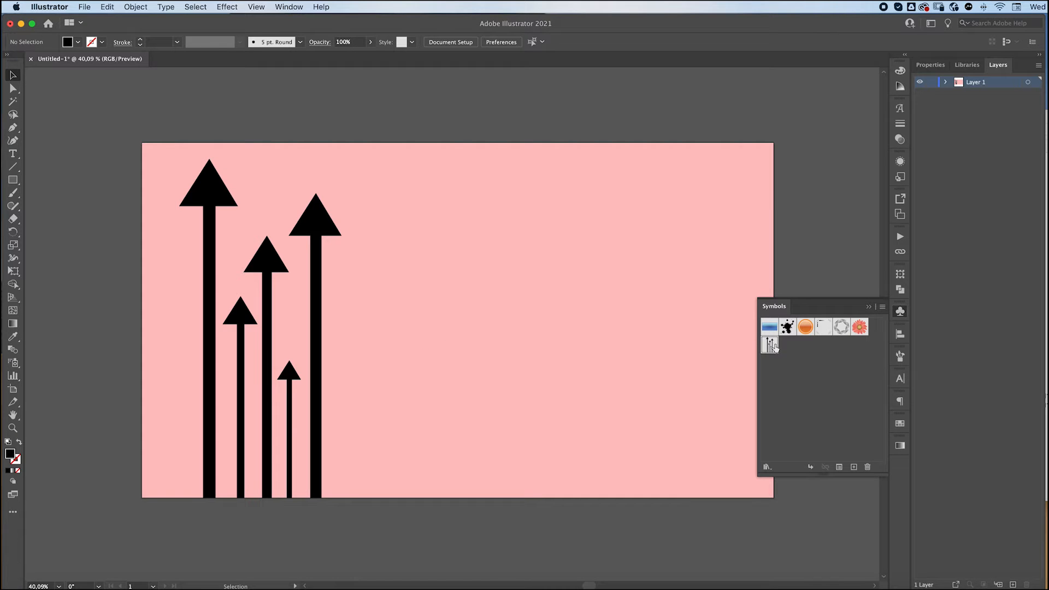
left_click(291, 379)
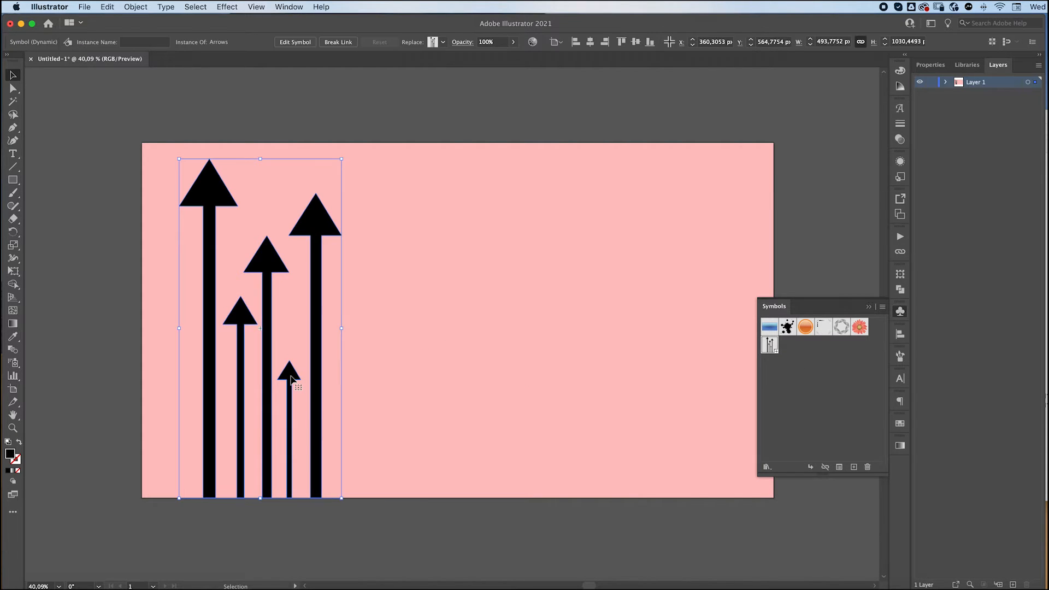
key("Delete")
Draw a horizontal line 1920 px long across the artboard from its left edge to its right edge
left_click(14, 167)
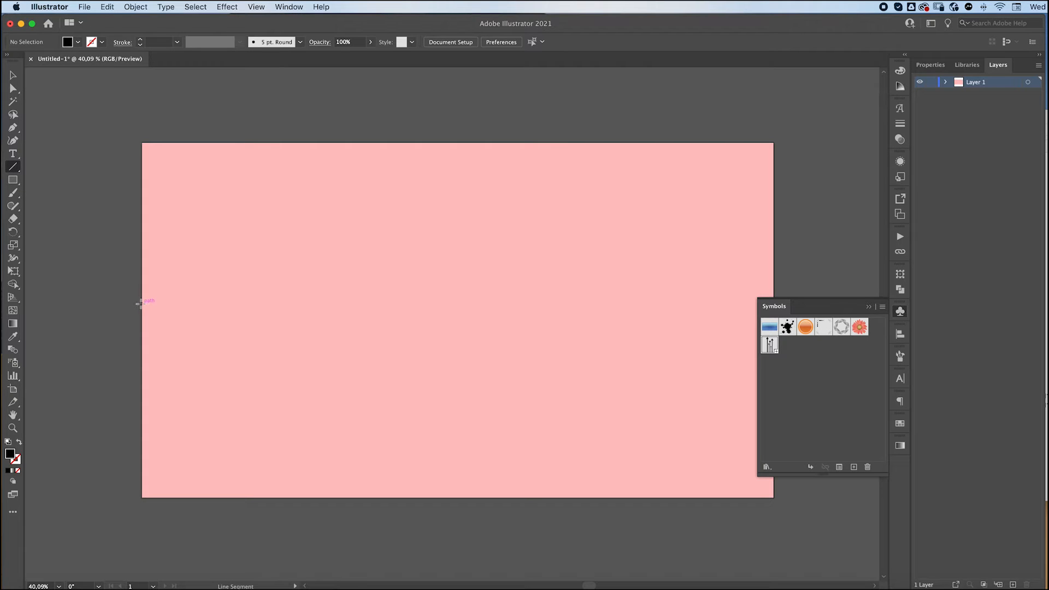
left_click_drag(142, 304, 774, 290)
key("v")
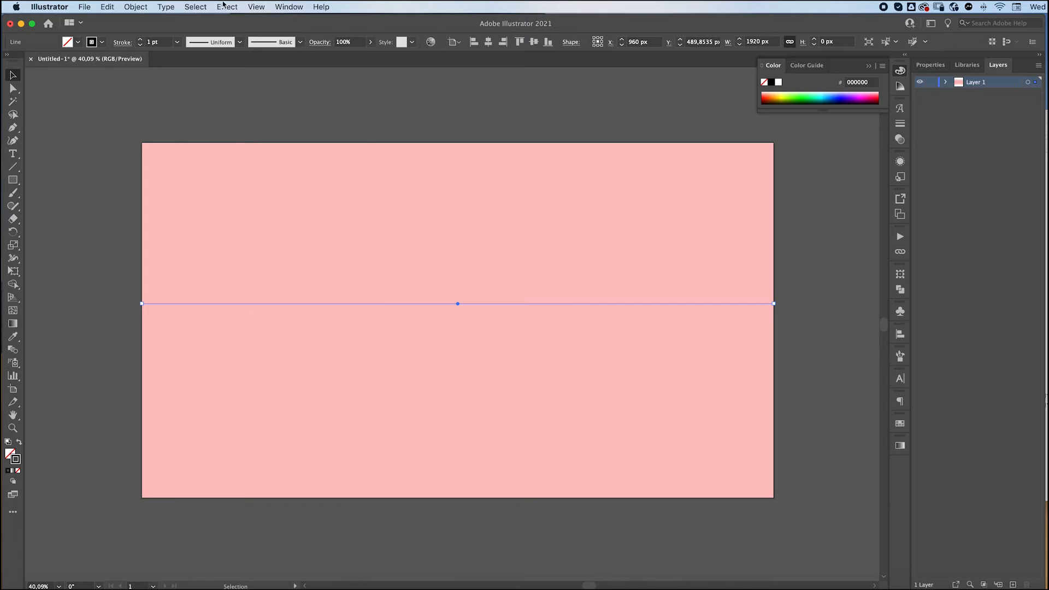
Apply the Zig Zag effect to the line with relative size 5%, 4 ridges per segment and smooth points
left_click(226, 7)
mouse_move(266, 151)
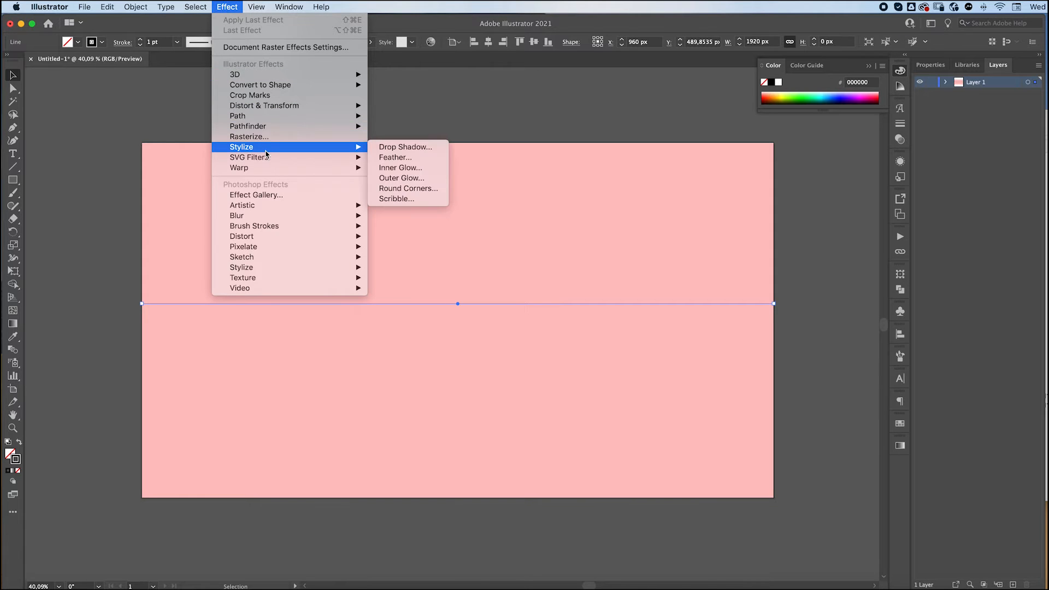
mouse_move(284, 109)
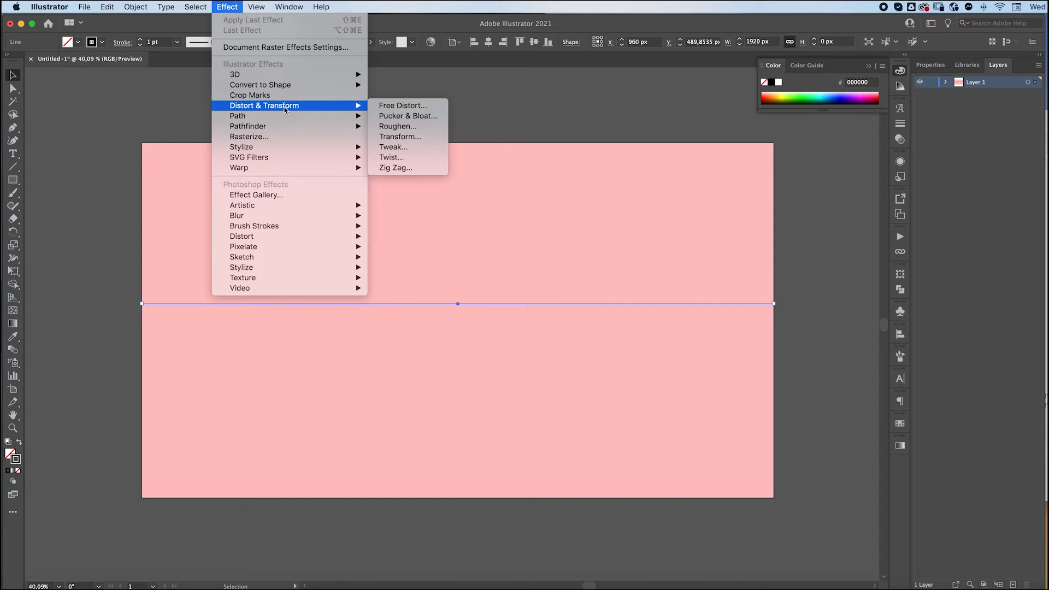
left_click(403, 169)
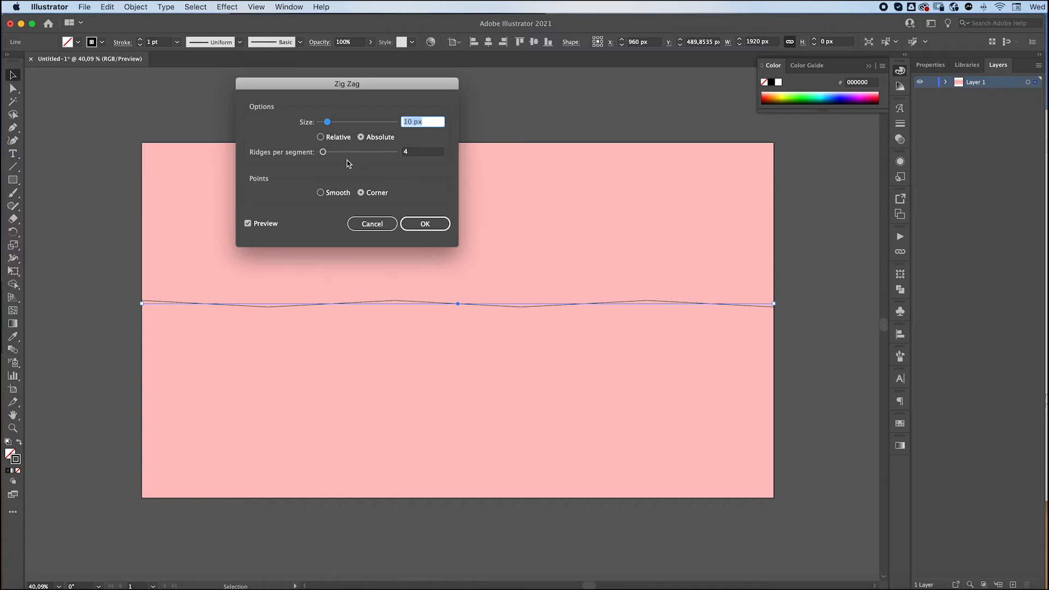
left_click(321, 137)
left_click_drag(328, 124, 324, 158)
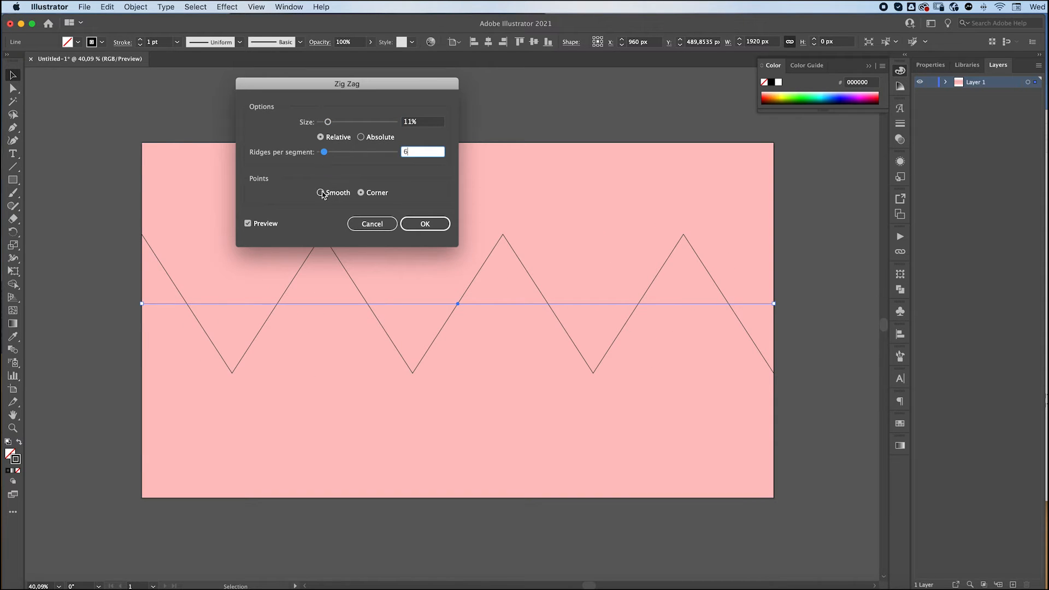
left_click(321, 193)
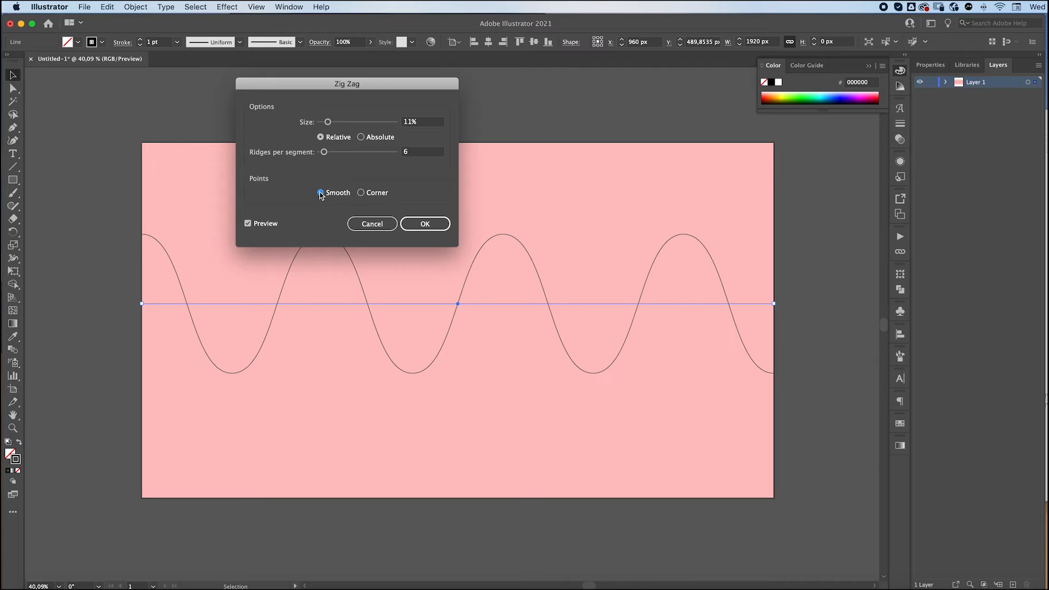
left_click_drag(328, 121, 322, 123)
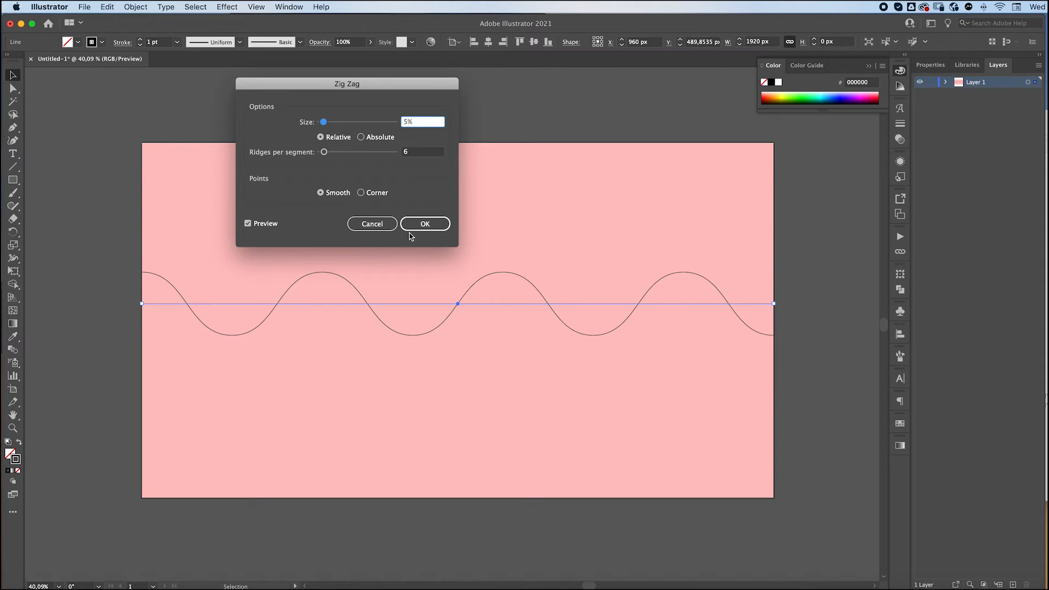
left_click(414, 153)
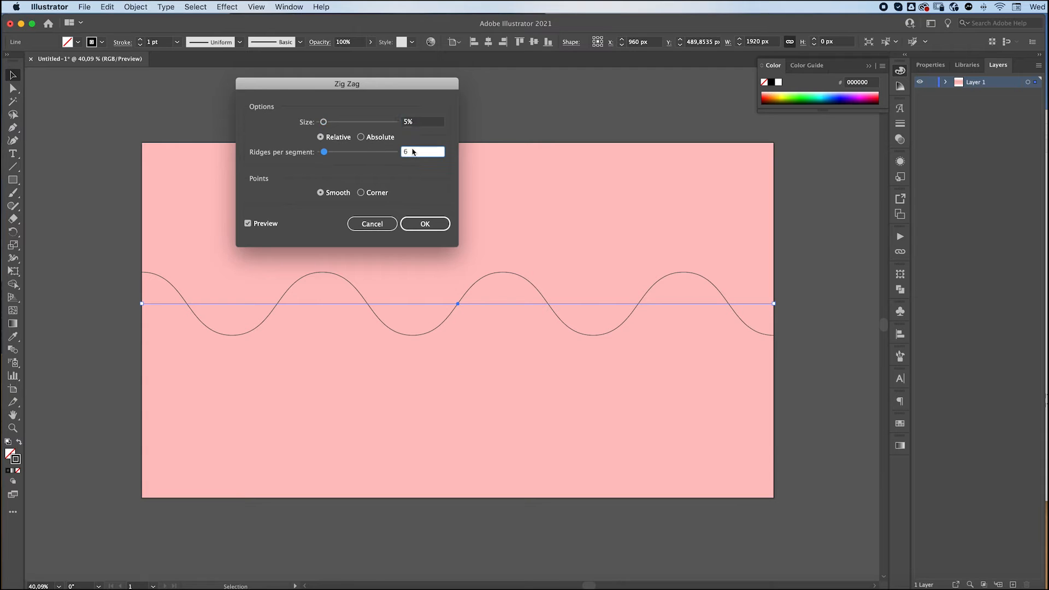
key("Down")
key("Down")
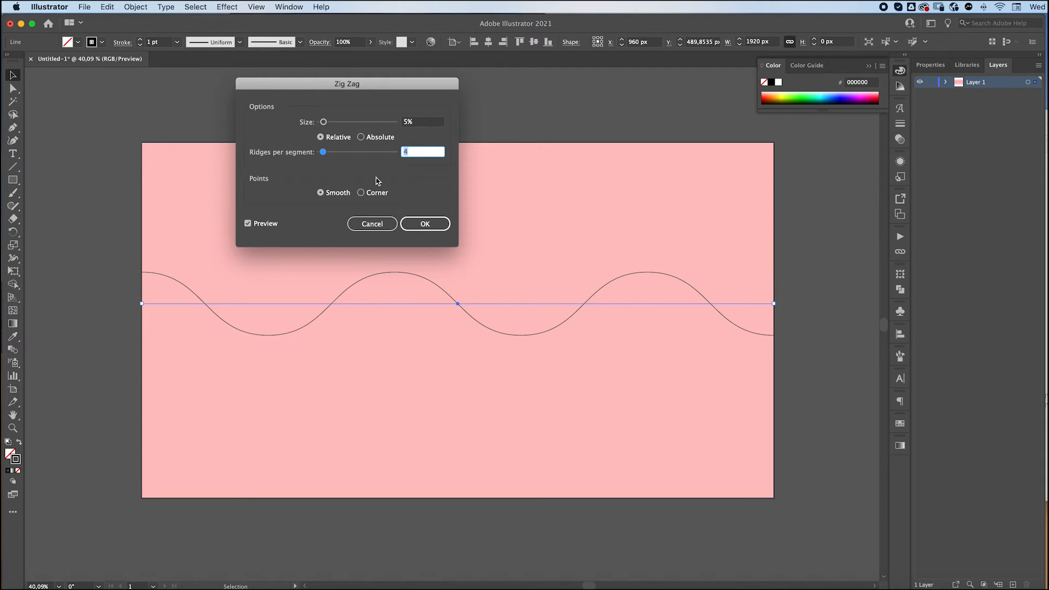
left_click(423, 226)
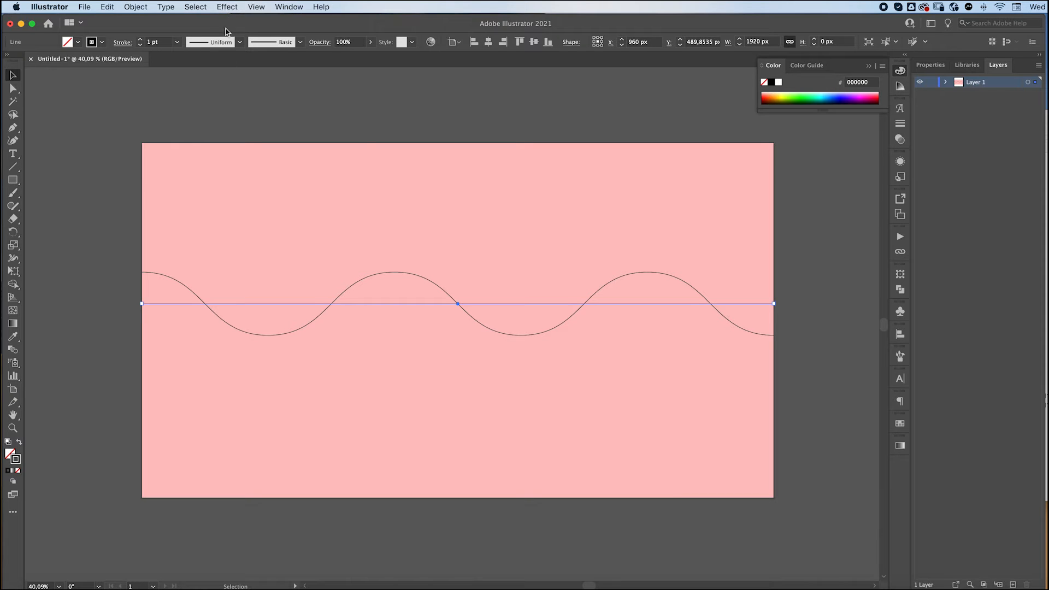
Apply 3D Extrude & Bevel to the wavy line with a 1500 pt extrude depth and rotation angles of -45°, -30° and 29°
left_click(227, 7)
mouse_move(306, 74)
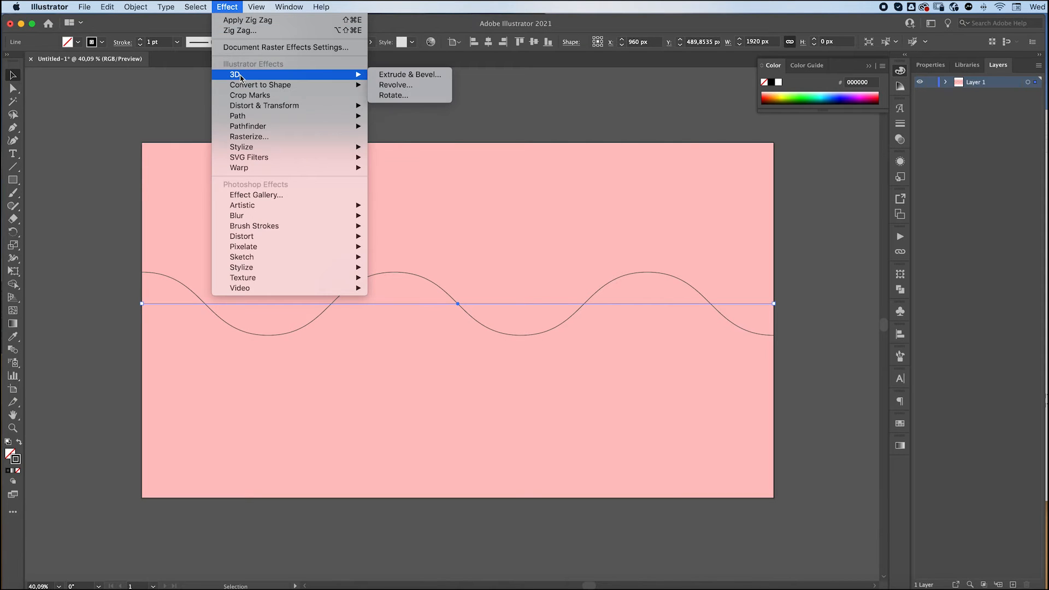
left_click(385, 75)
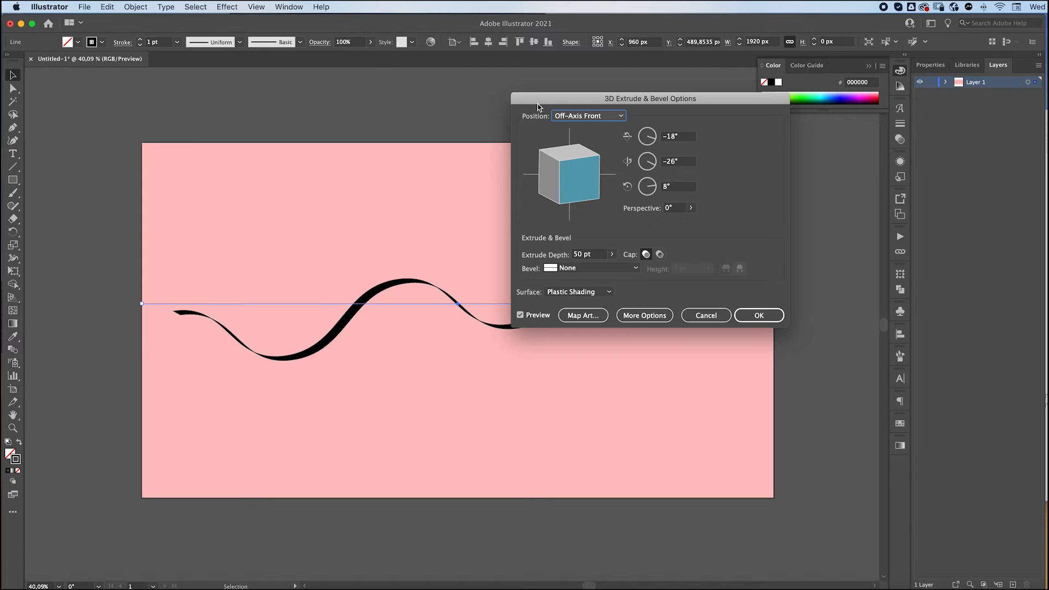
left_click(612, 254)
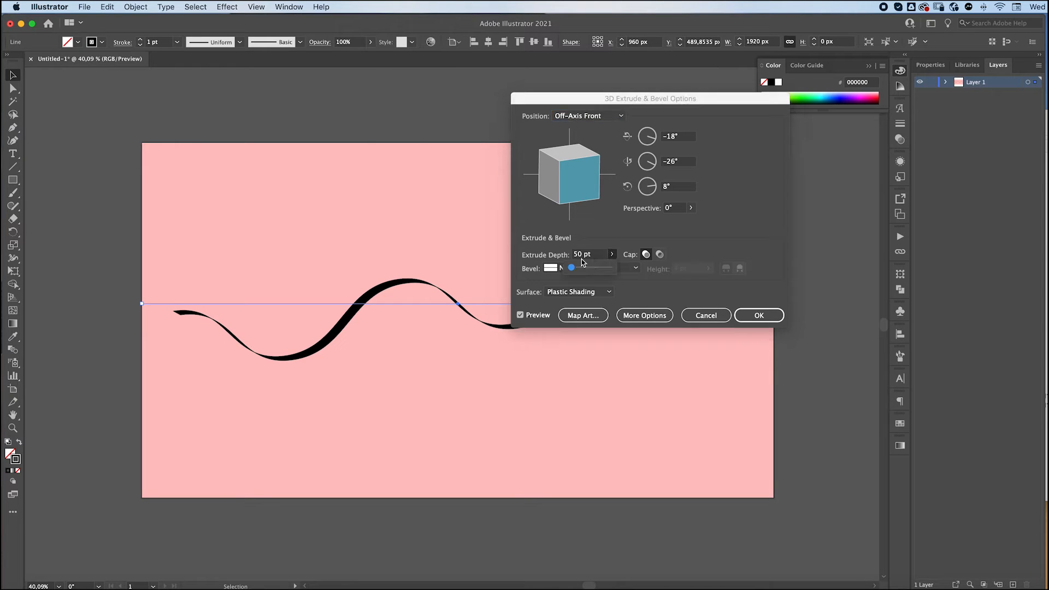
left_click_drag(572, 267, 601, 270)
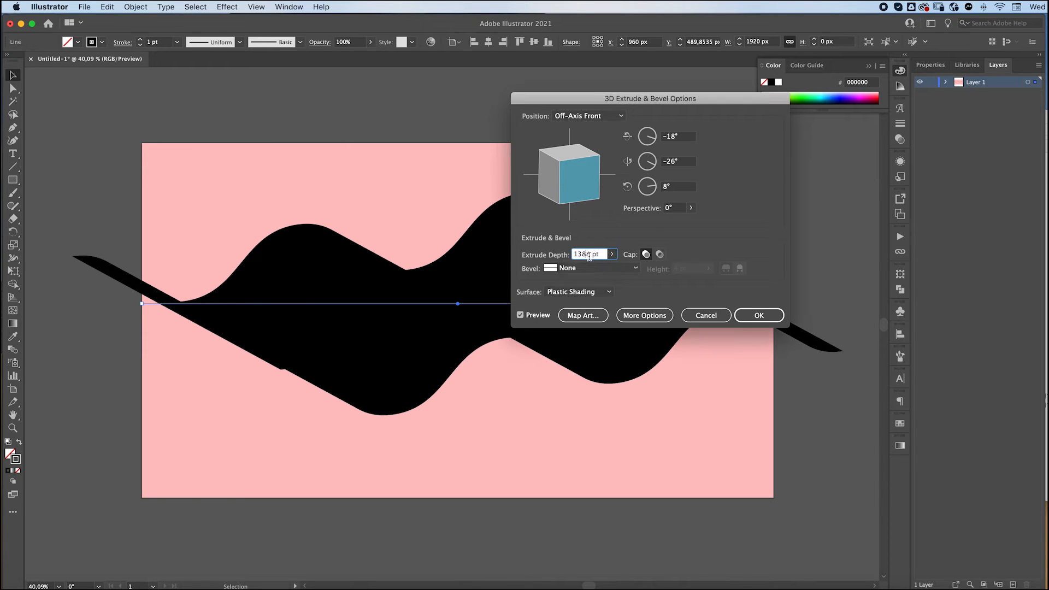
type("15")
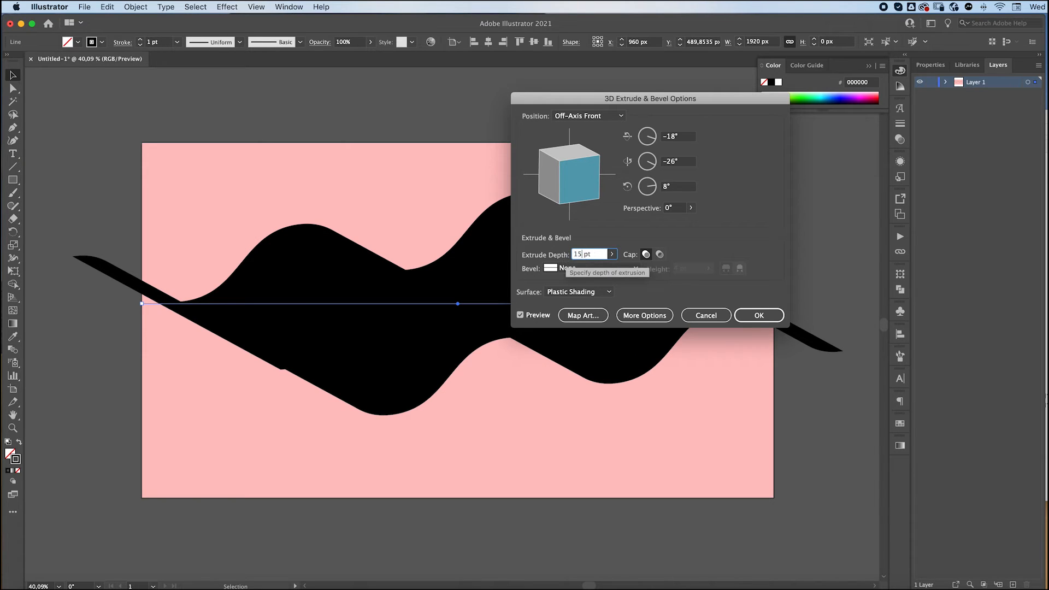
type("00")
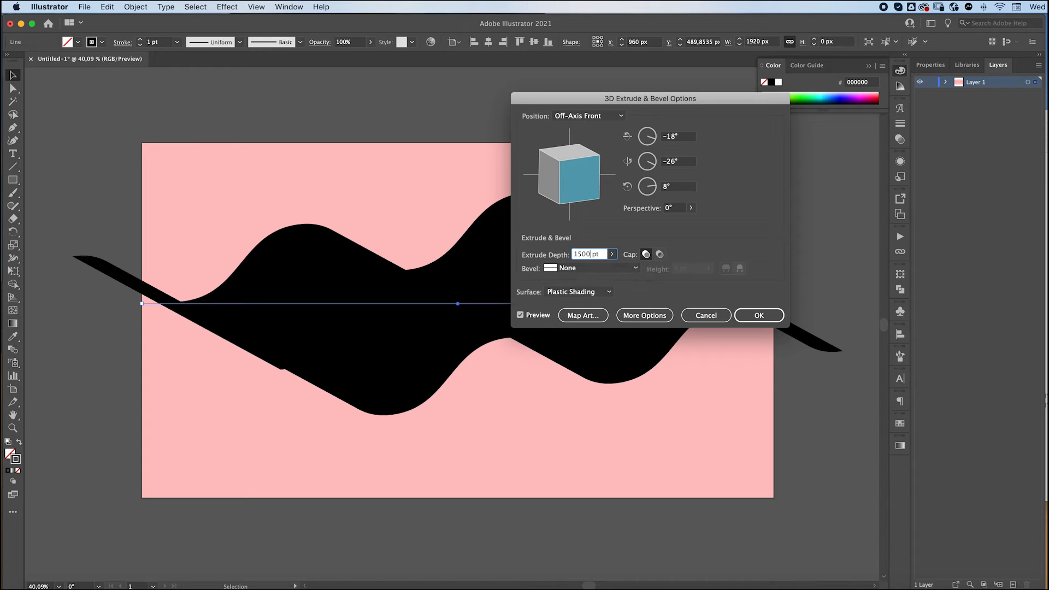
left_click_drag(581, 184, 581, 200)
left_click_drag(580, 190, 580, 187)
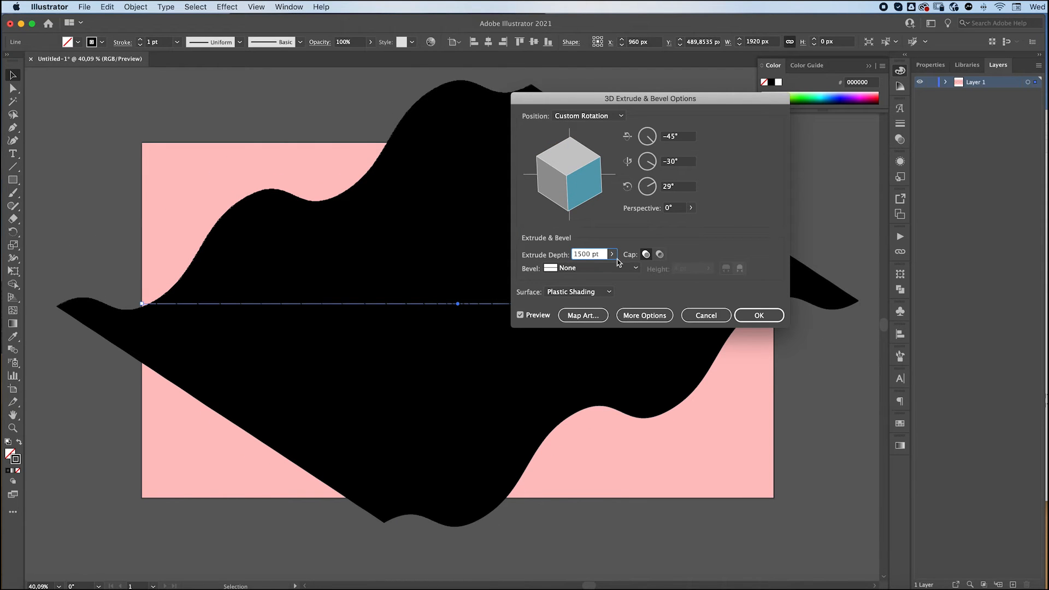
Map the Arrows symbol onto surface 5 of 5 of the extruded wave and turn on Invisible Geometry
left_click(584, 316)
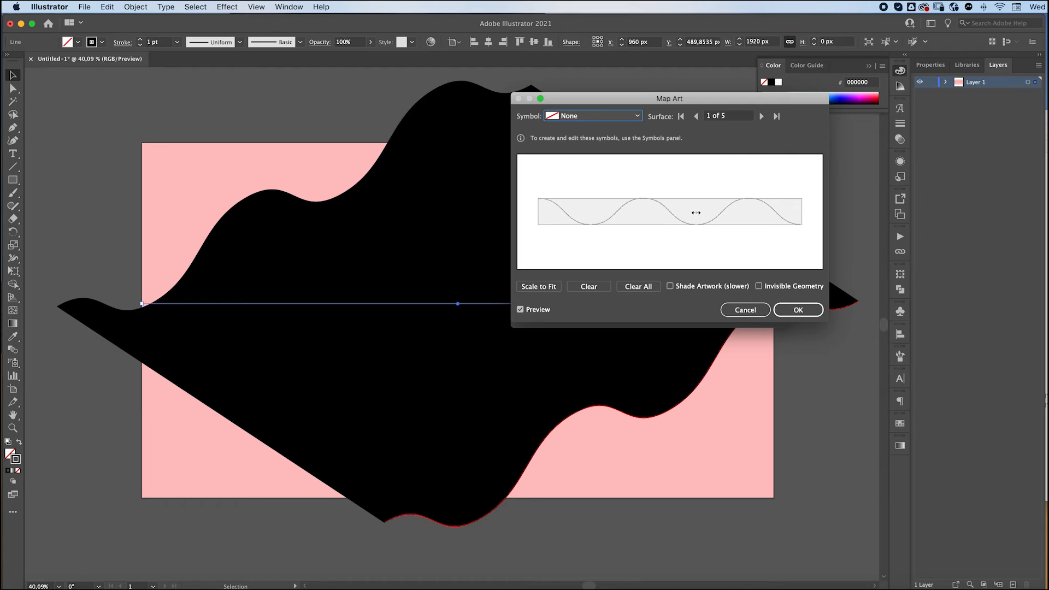
left_click(762, 117)
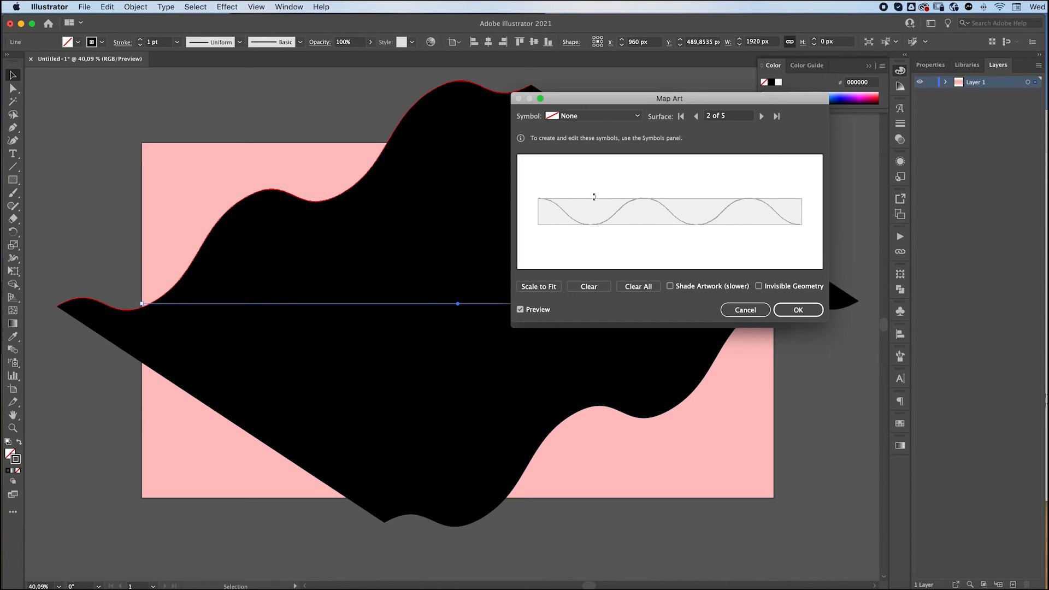
left_click(762, 116)
left_click(762, 117)
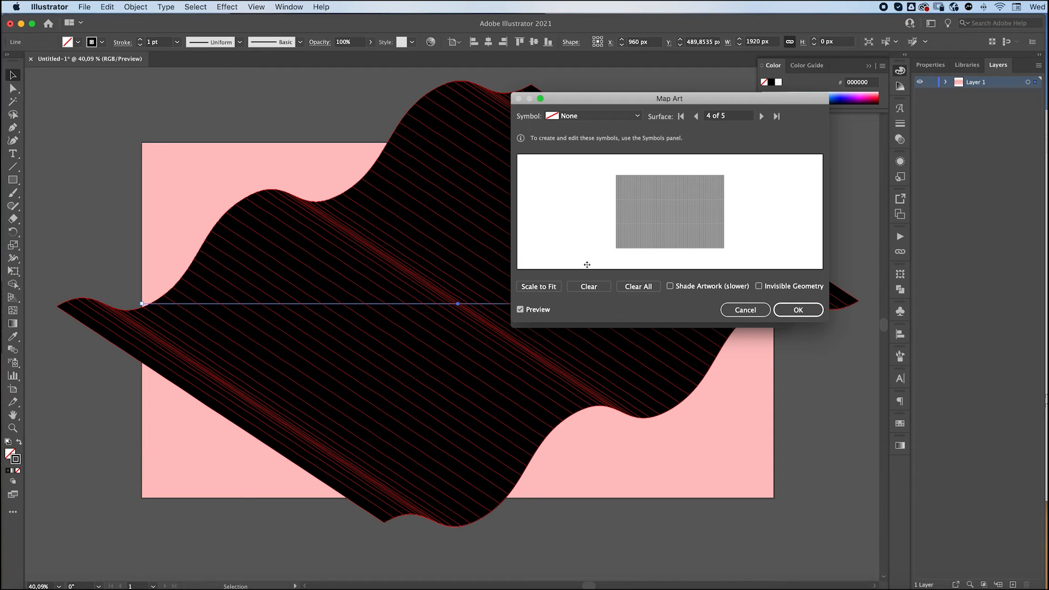
left_click(762, 116)
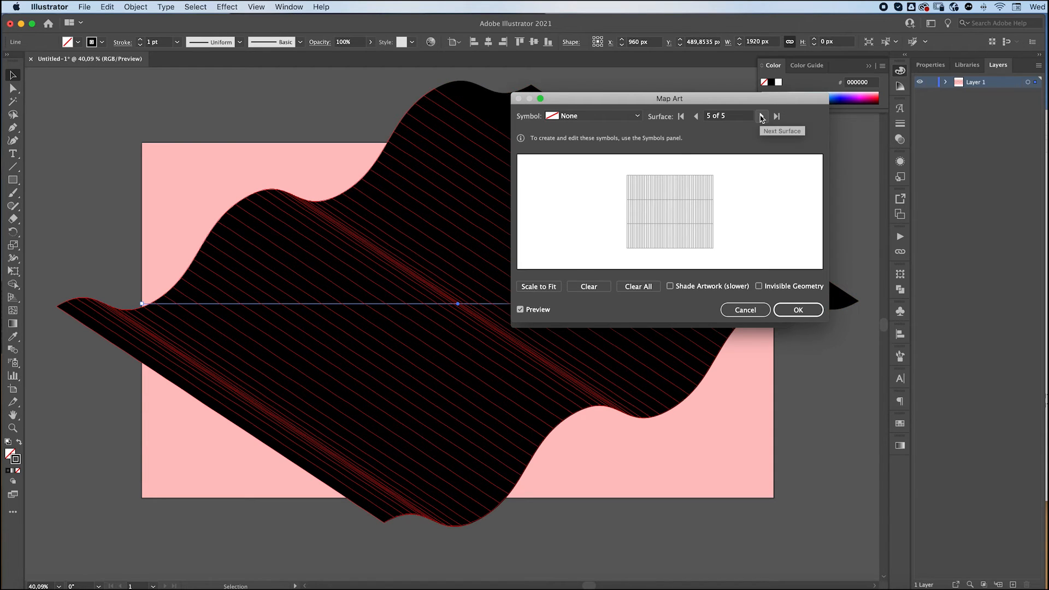
left_click(589, 117)
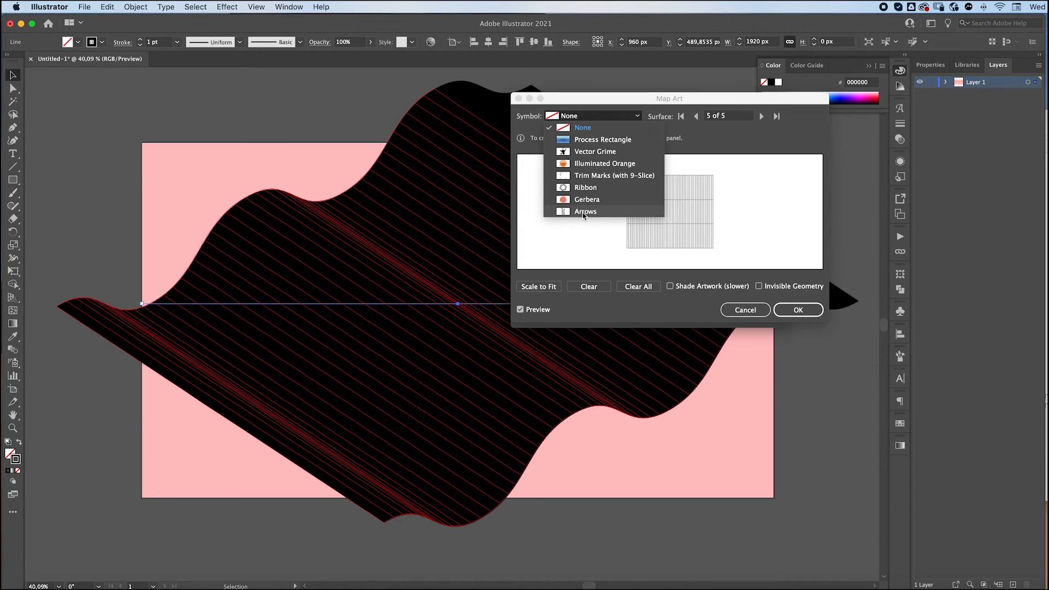
left_click(609, 213)
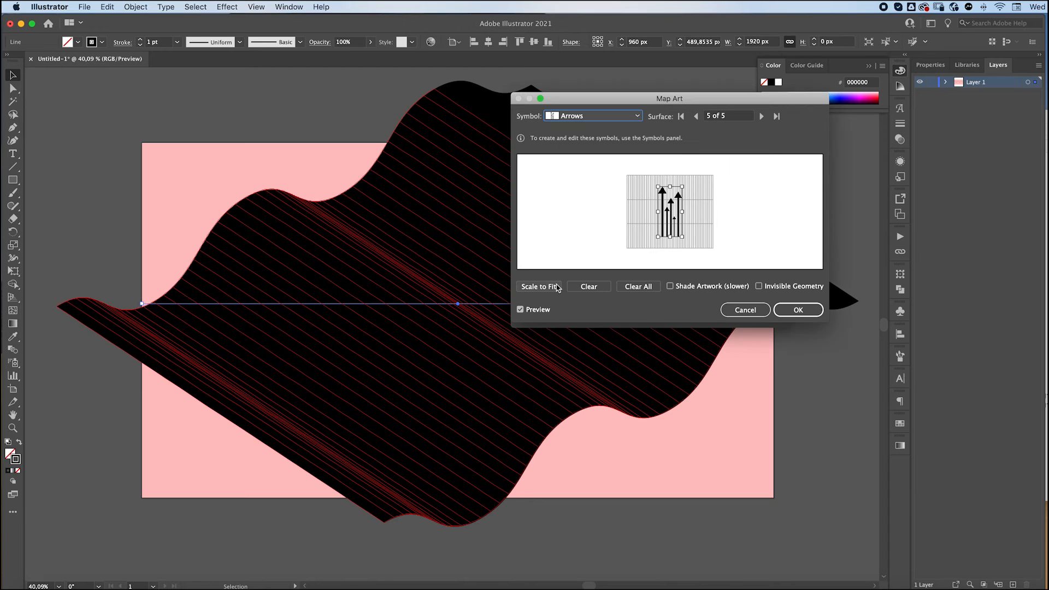
left_click(759, 287)
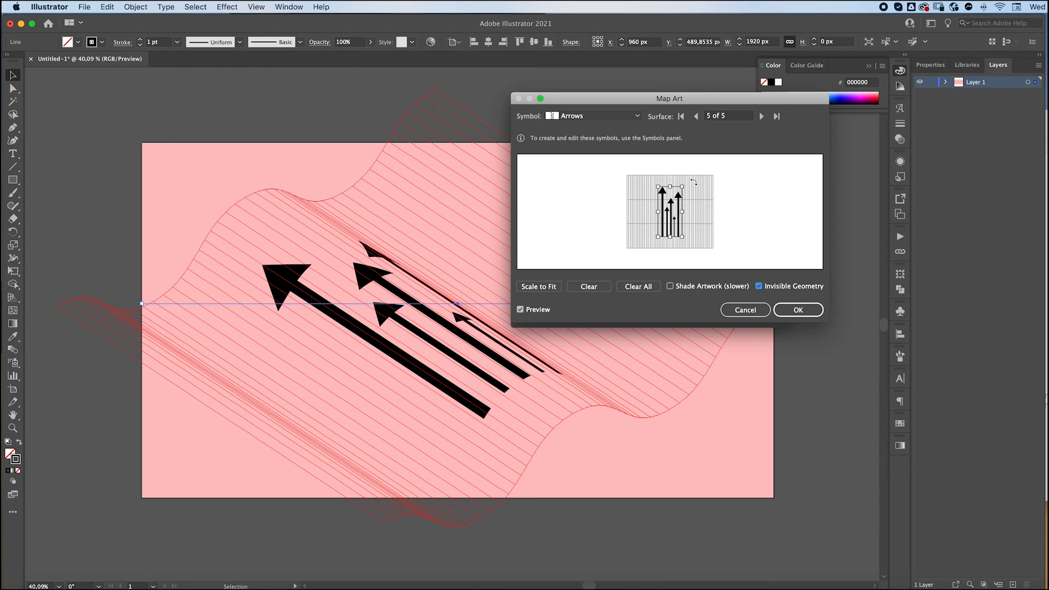
Rotate the mapped arrows a quarter turn clockwise, enlarge them to nearly span the surface's width, and apply the mapping and 3D effect
left_click_drag(693, 182, 713, 212)
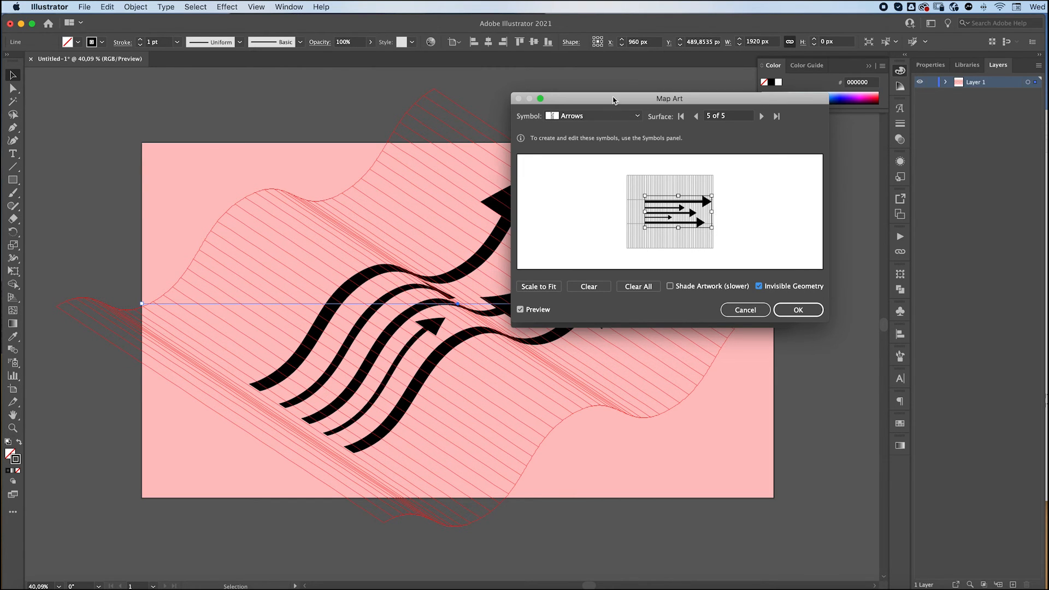
left_click_drag(615, 101, 735, 203)
left_click_drag(592, 102, 734, 108)
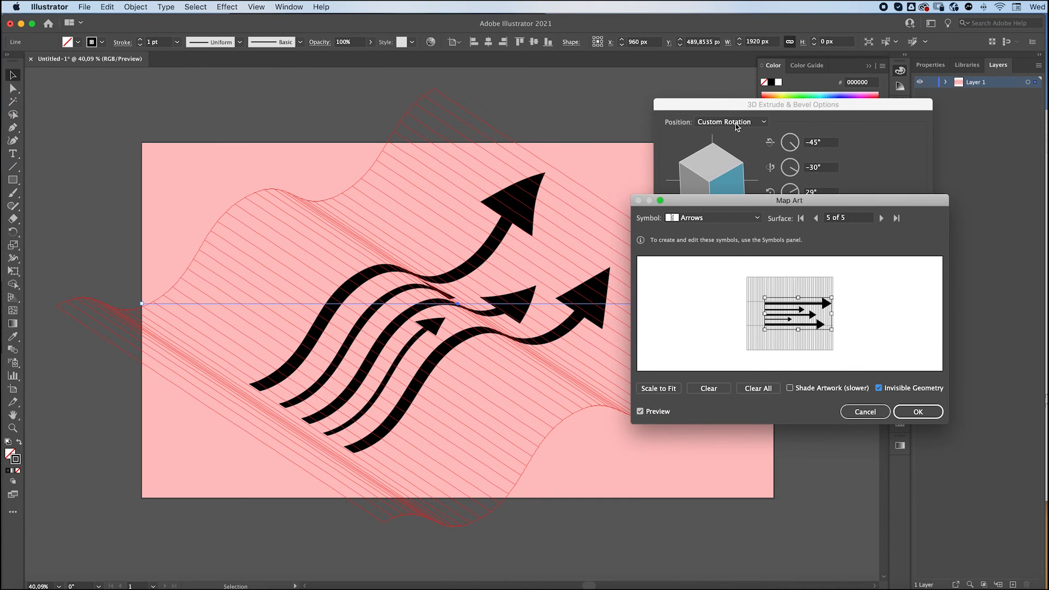
left_click_drag(715, 207, 712, 164)
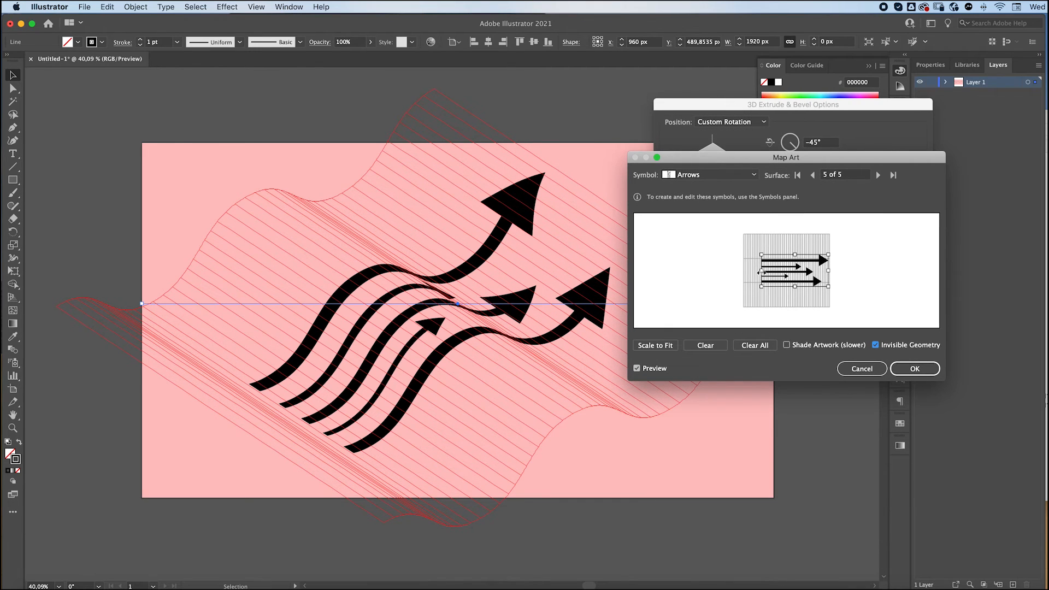
left_click_drag(761, 271, 749, 272)
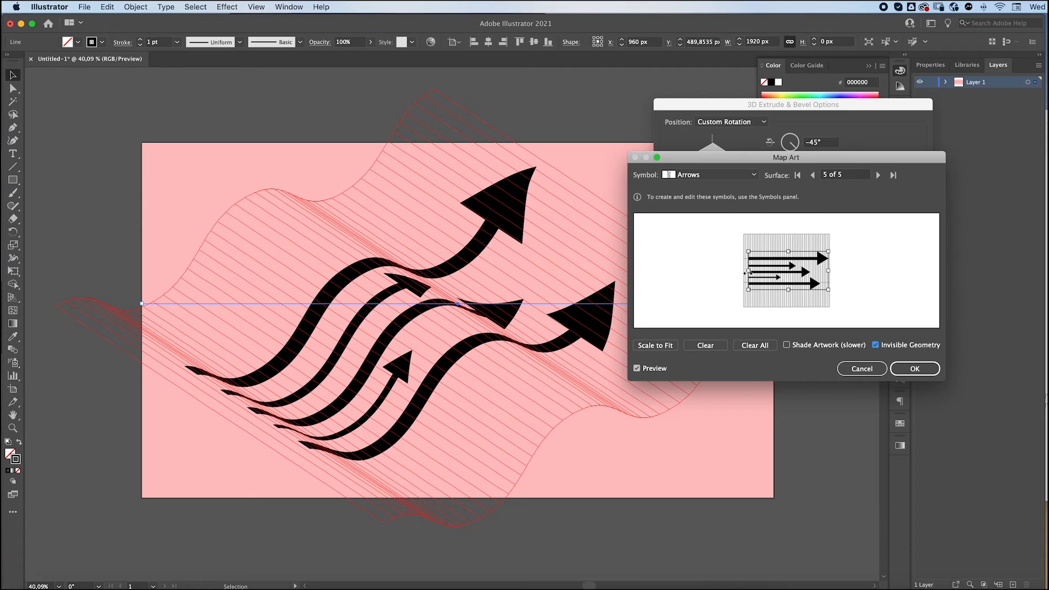
left_click(920, 373)
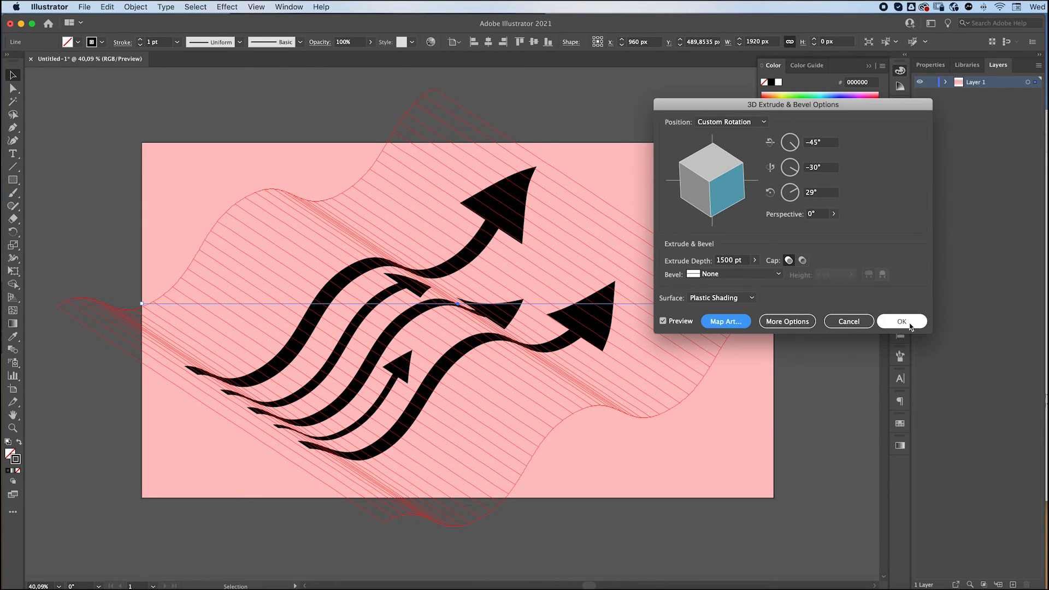
left_click(911, 322)
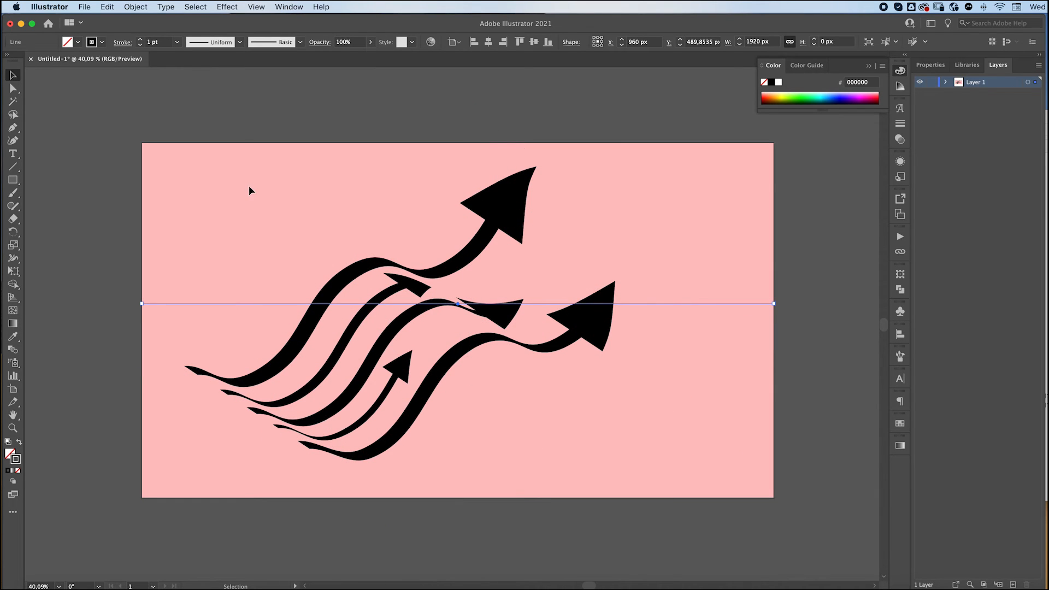
Expand the appearance of the 3D arrow artwork and ungroup it
left_click(126, 6)
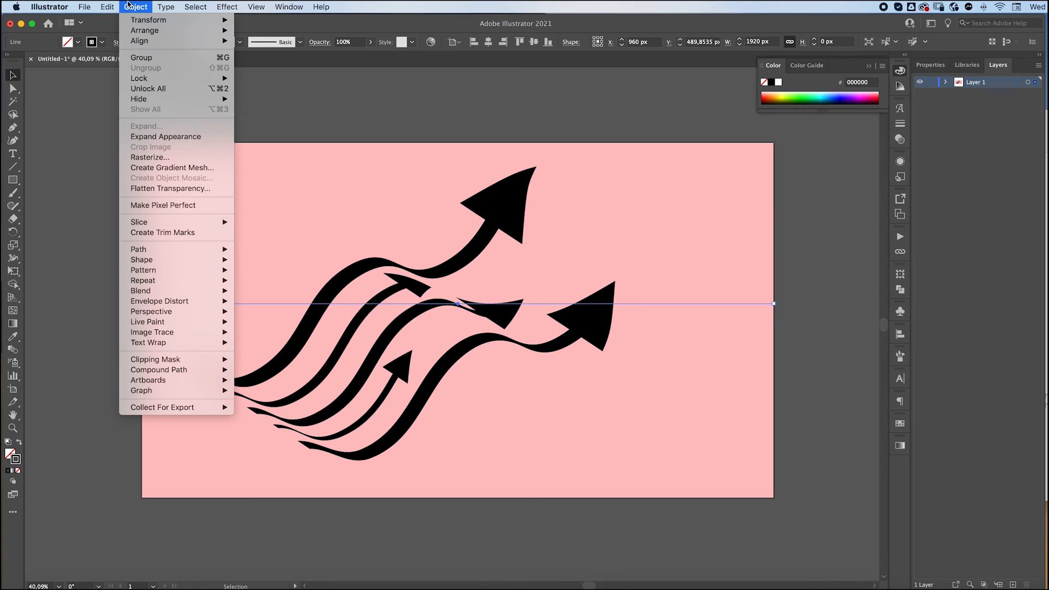
left_click(127, 137)
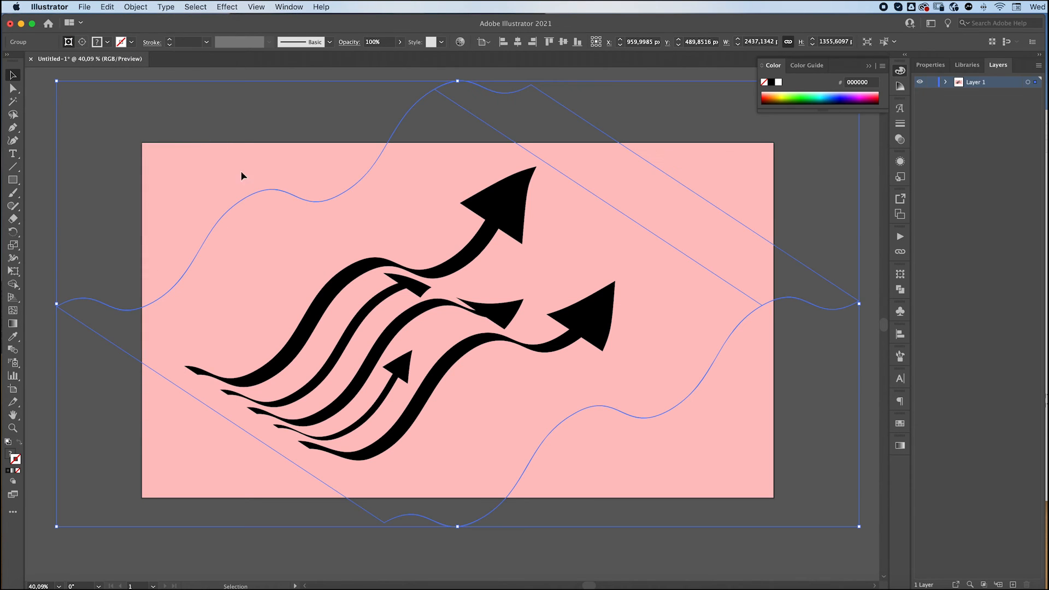
left_click(135, 7)
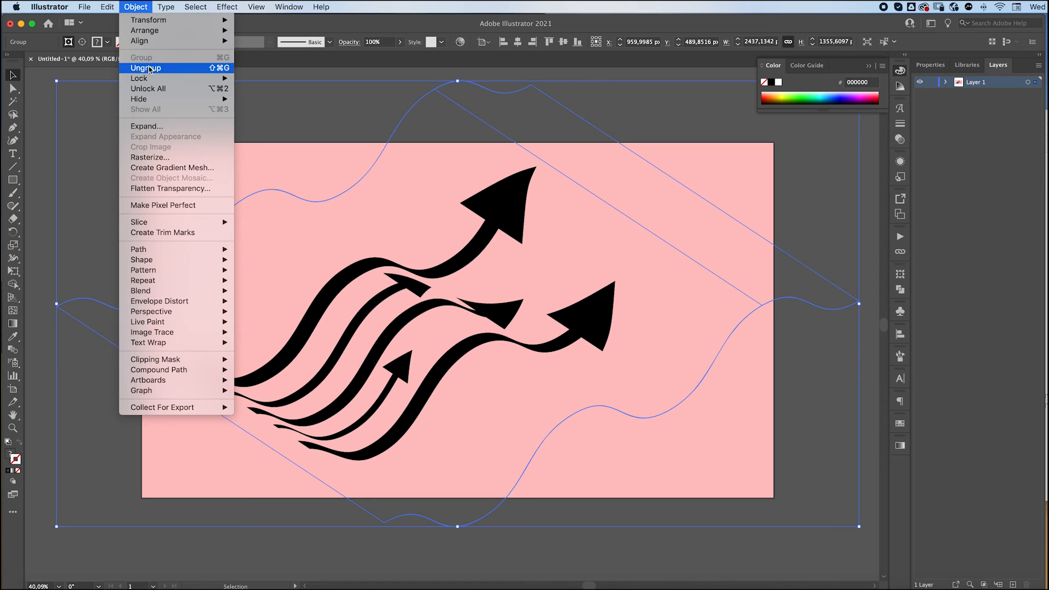
left_click(148, 68)
Release the clipping mask on the expanded arrow artwork
left_click(135, 7)
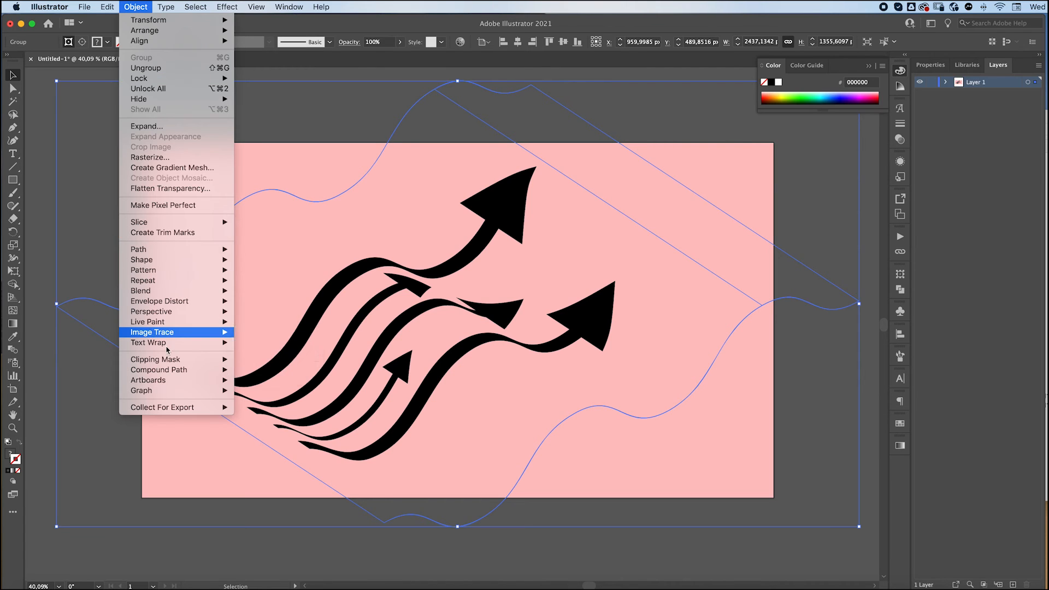
mouse_move(183, 362)
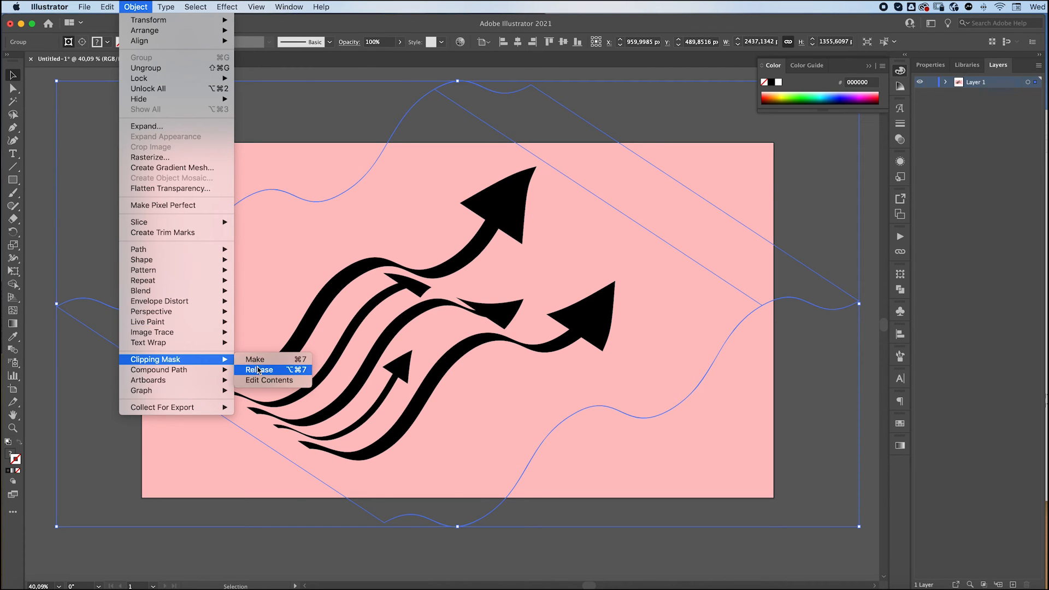
left_click(275, 370)
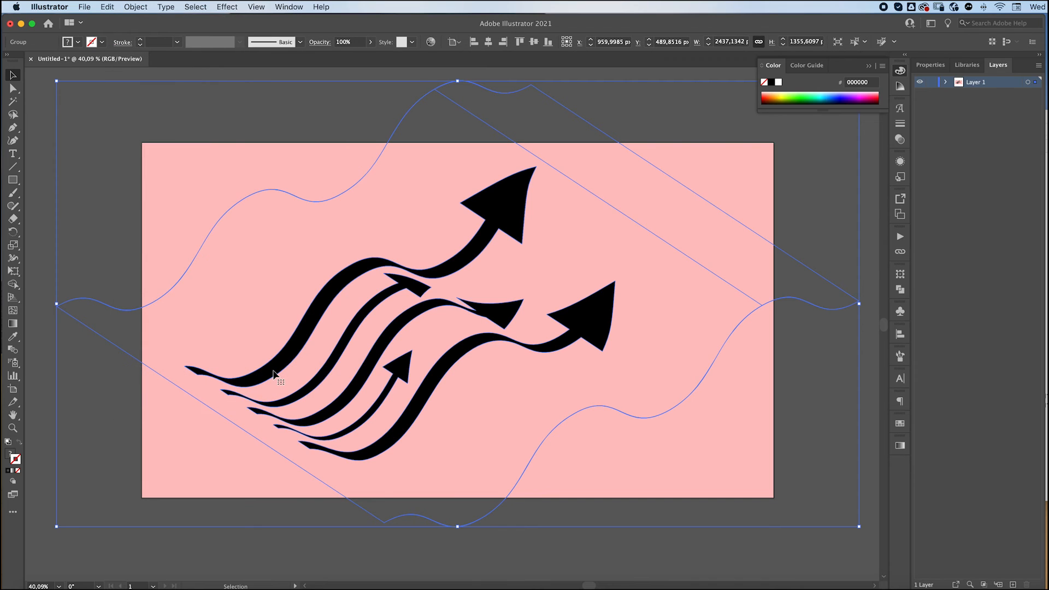
Ungroup the released arrow artwork twice to break it into separate paths, and deselect everything
left_click(133, 6)
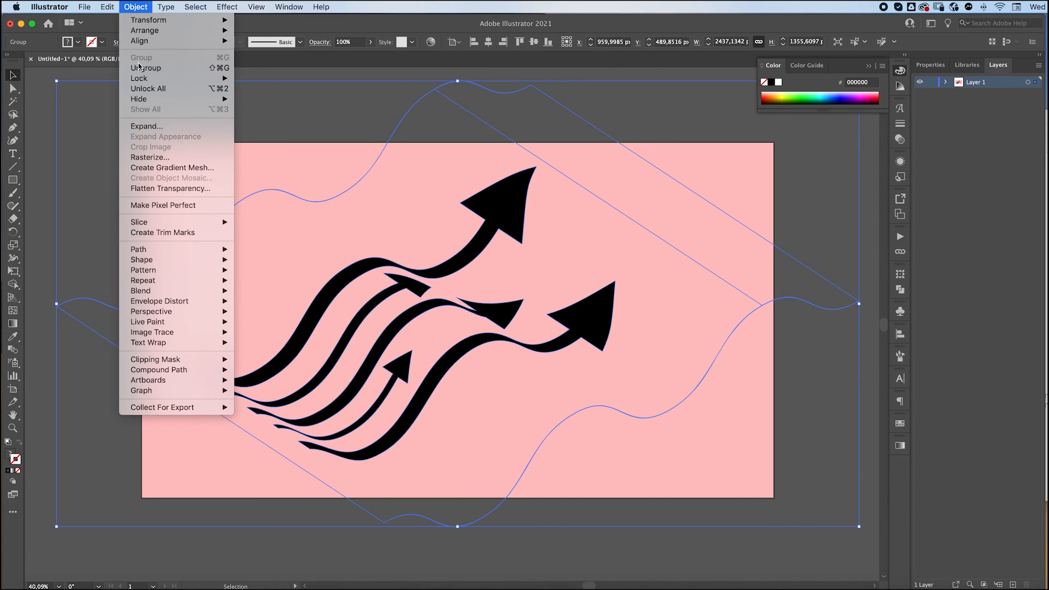
left_click(140, 68)
left_click(136, 6)
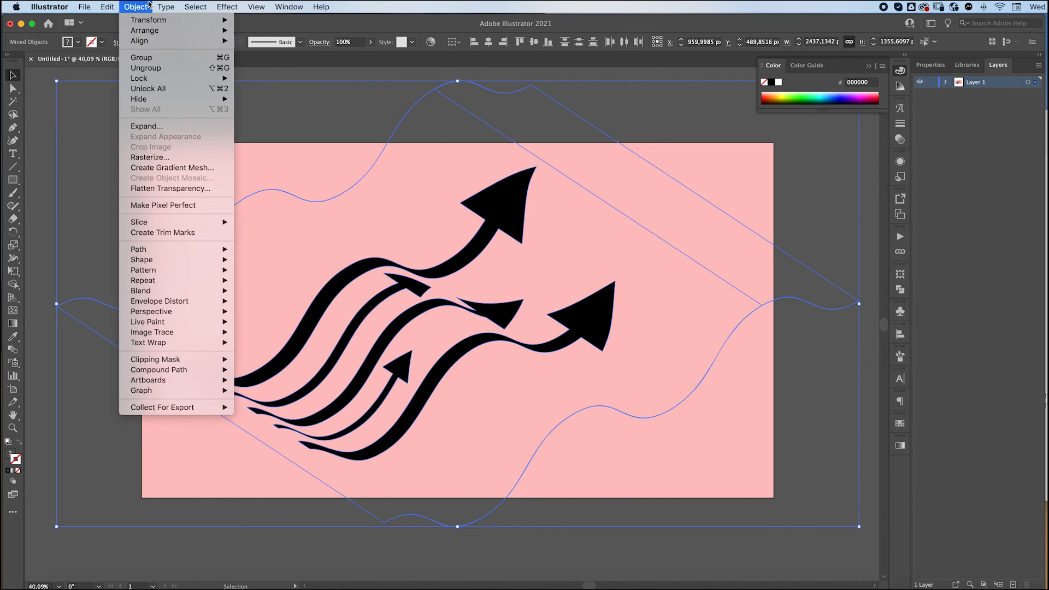
left_click(139, 68)
left_click(136, 7)
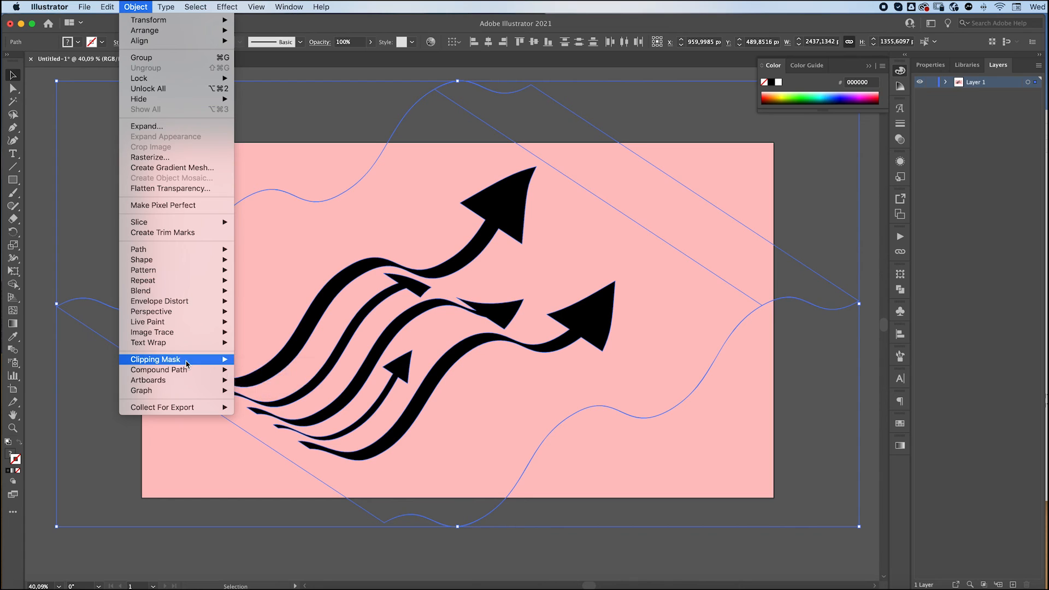
left_click(65, 243)
left_click(124, 257)
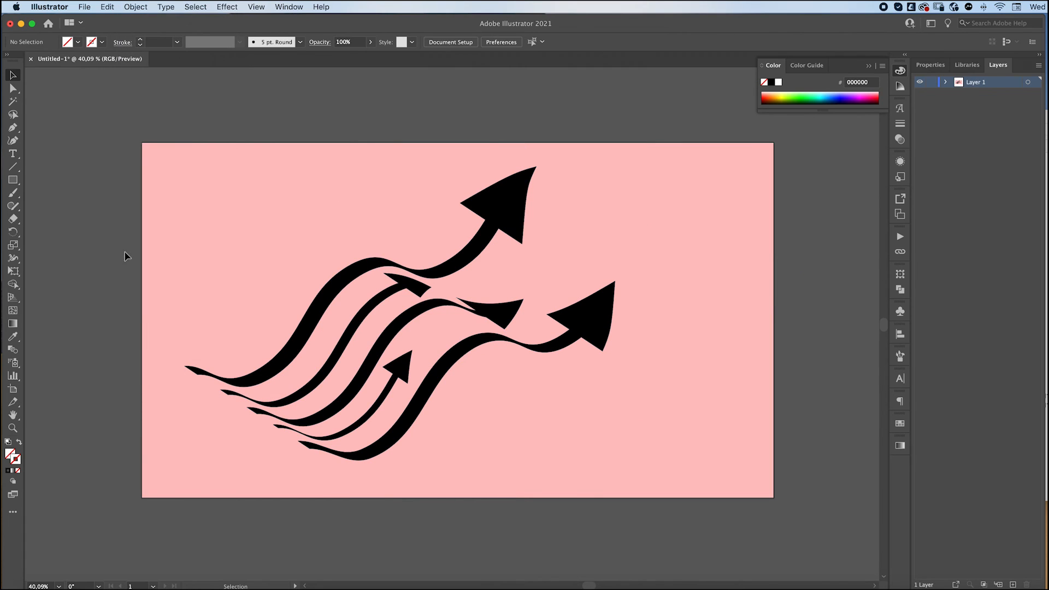
Select all of the wavy arrow shapes together and set their fill colour to d83535
left_click(183, 323)
key("super+shift+a")
left_click_drag(200, 301, 447, 455)
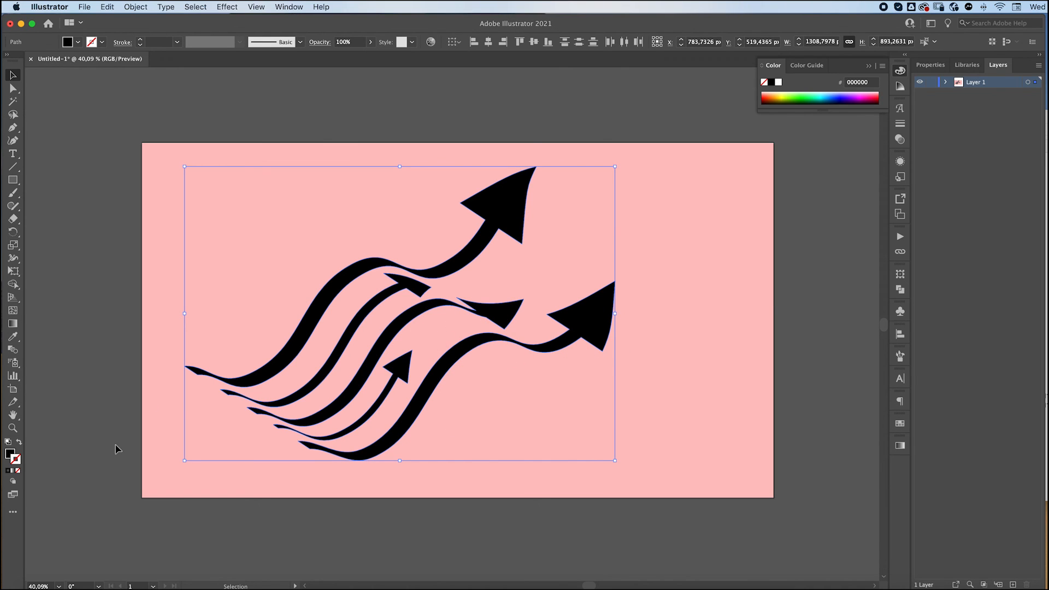
double_click(10, 453)
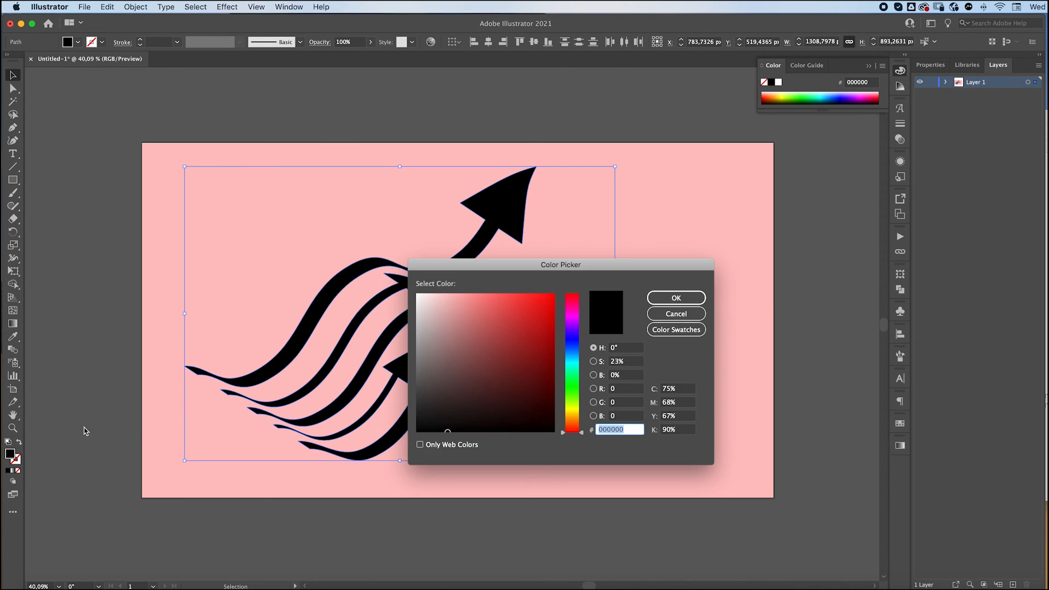
type("d83535")
left_click(676, 298)
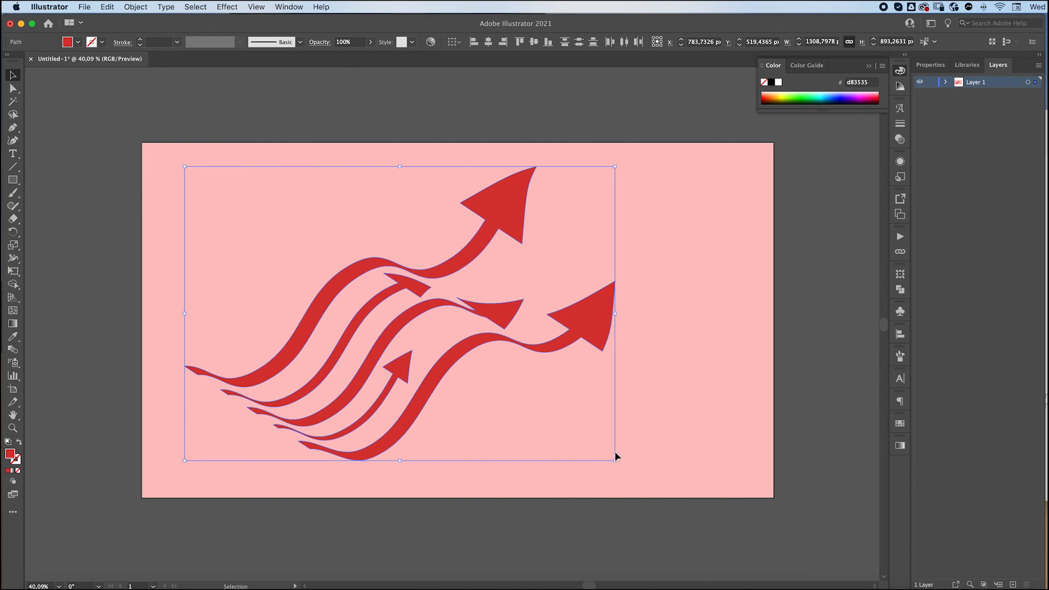